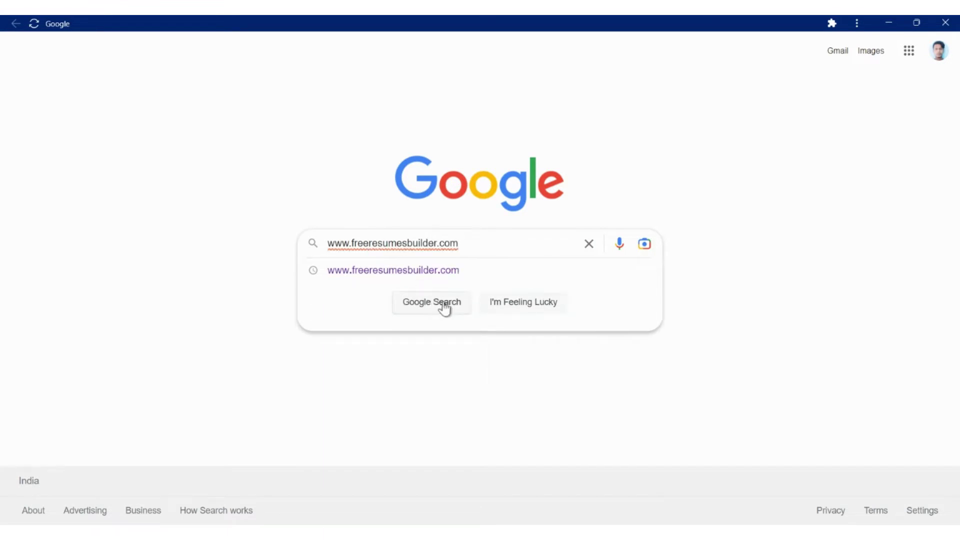
pyautogui.click(444, 303)
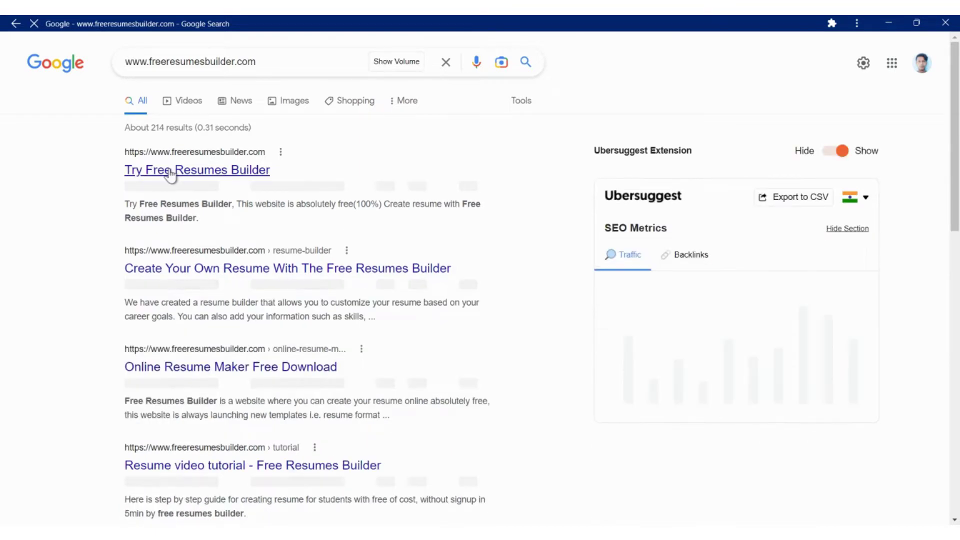
pyautogui.click(169, 173)
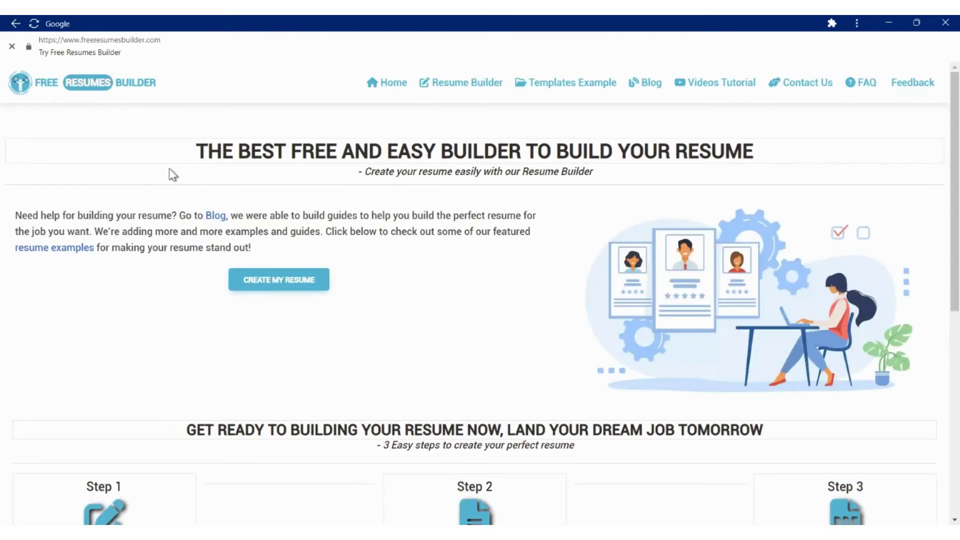
# Step: Look through the home page, including the three steps for creating a resume and the page footer
pyautogui.scroll(-2, 172, 175)
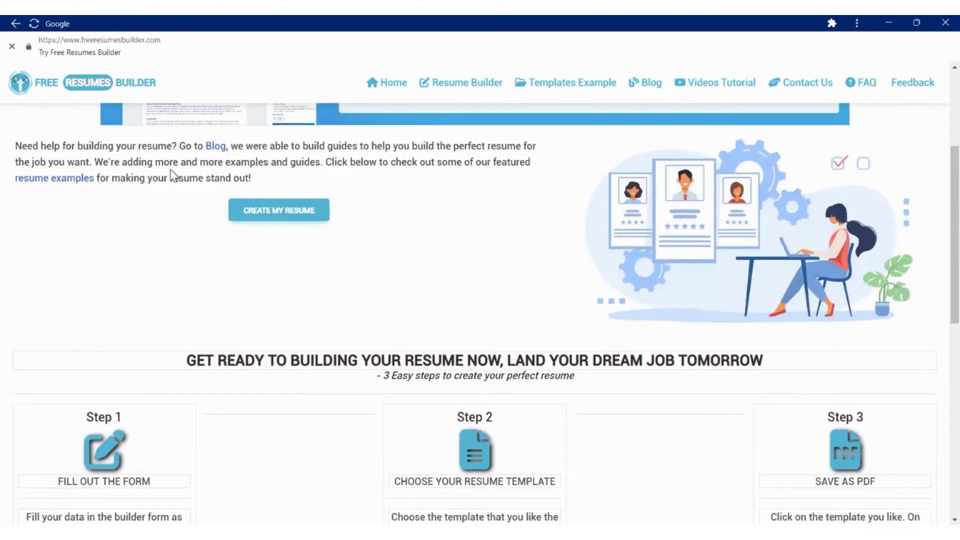
pyautogui.scroll(2, 247, 208)
pyautogui.scroll(-2, 248, 207)
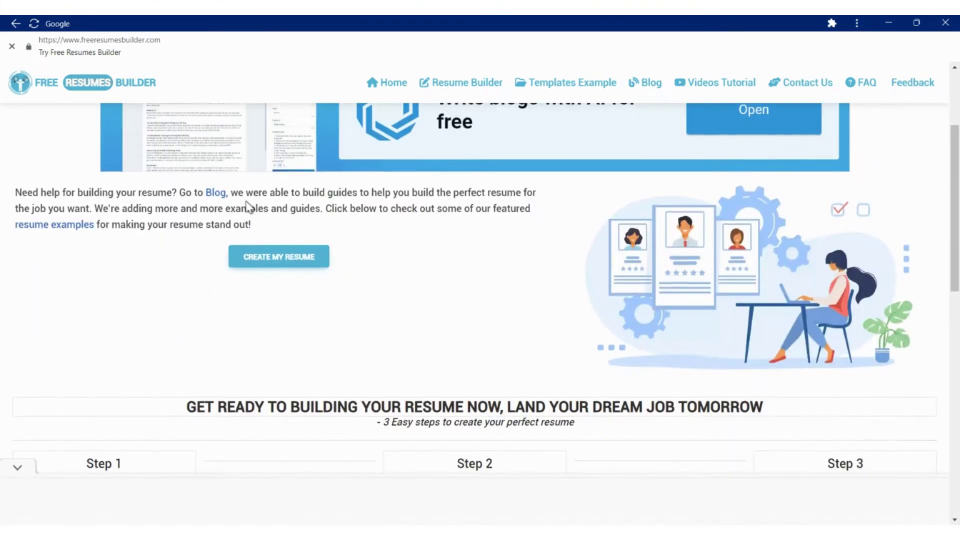
pyautogui.scroll(-3, 283, 265)
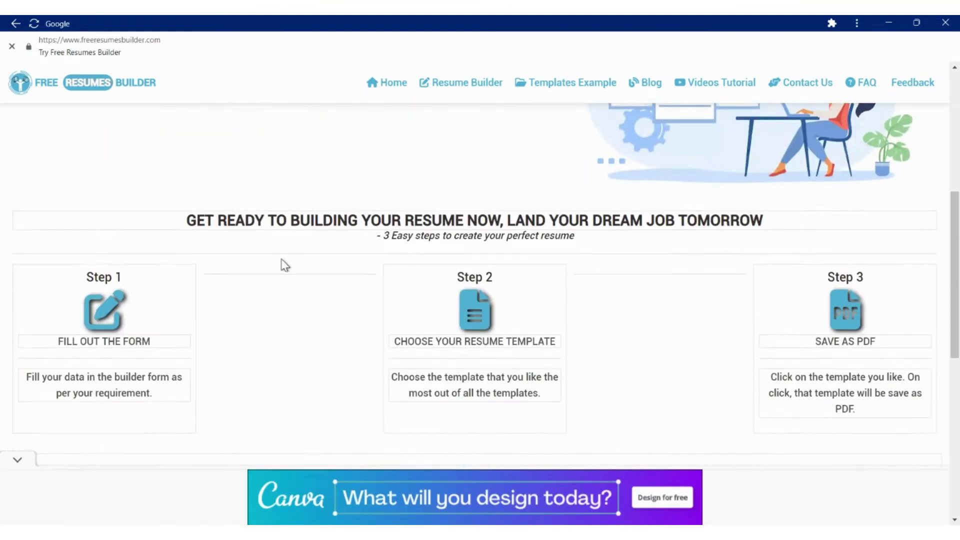
pyautogui.scroll(-3, 283, 265)
pyautogui.scroll(-4, 285, 265)
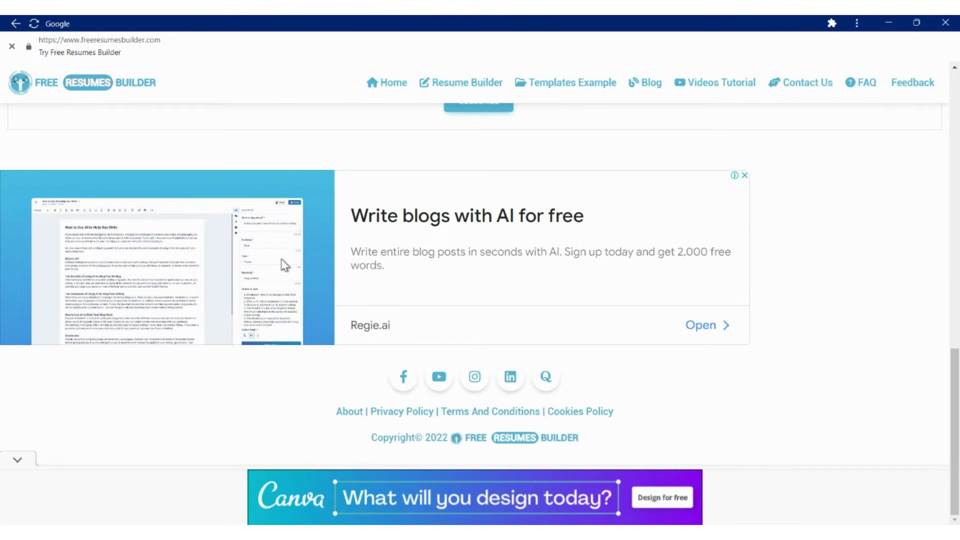
pyautogui.scroll(10, 284, 265)
pyautogui.scroll(-1, 277, 350)
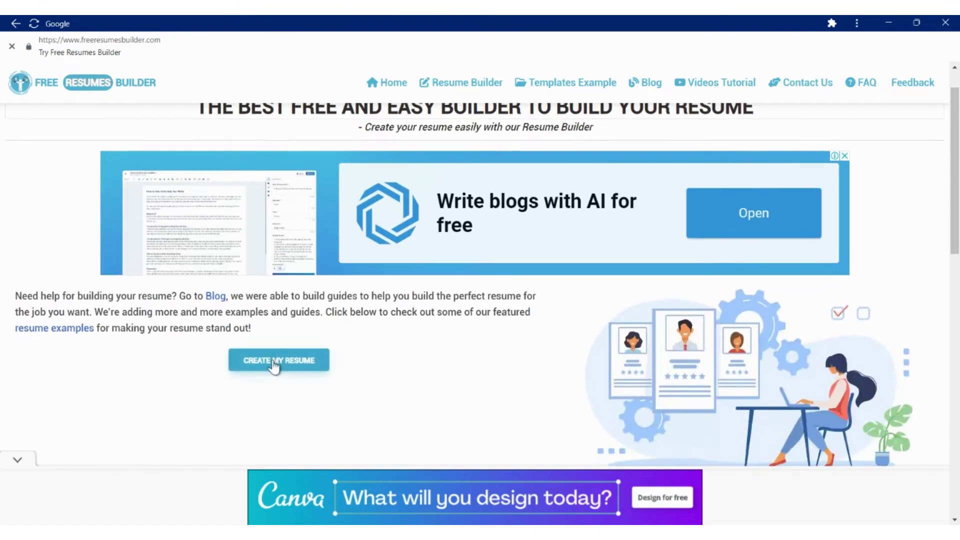
# Step: Start creating a resume, dismiss the ad, and choose user.jpg as the profile image
pyautogui.click(273, 367)
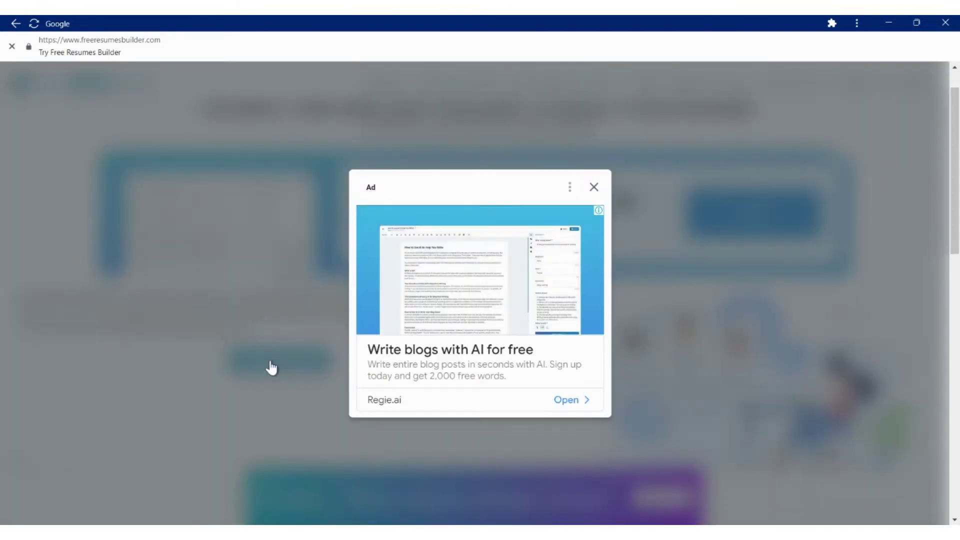
pyautogui.click(594, 188)
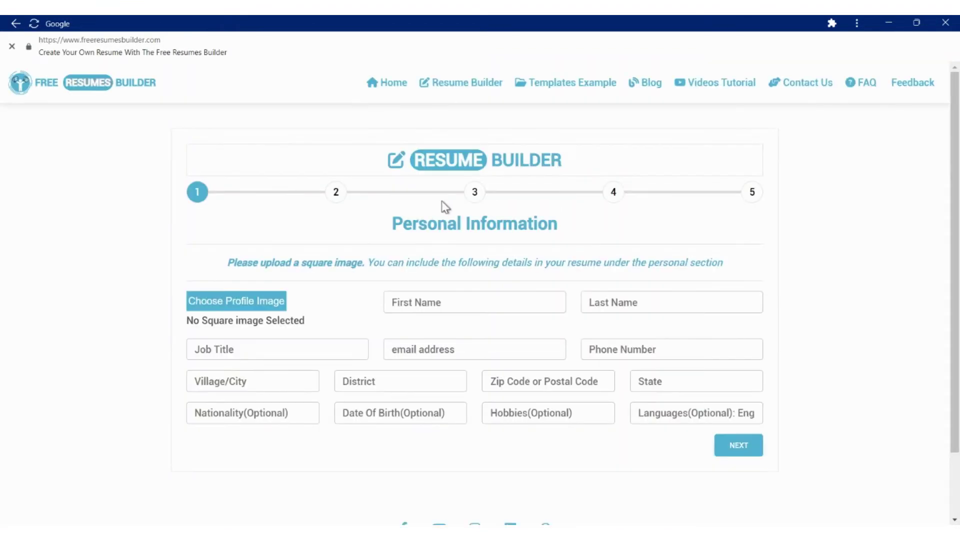
pyautogui.click(256, 303)
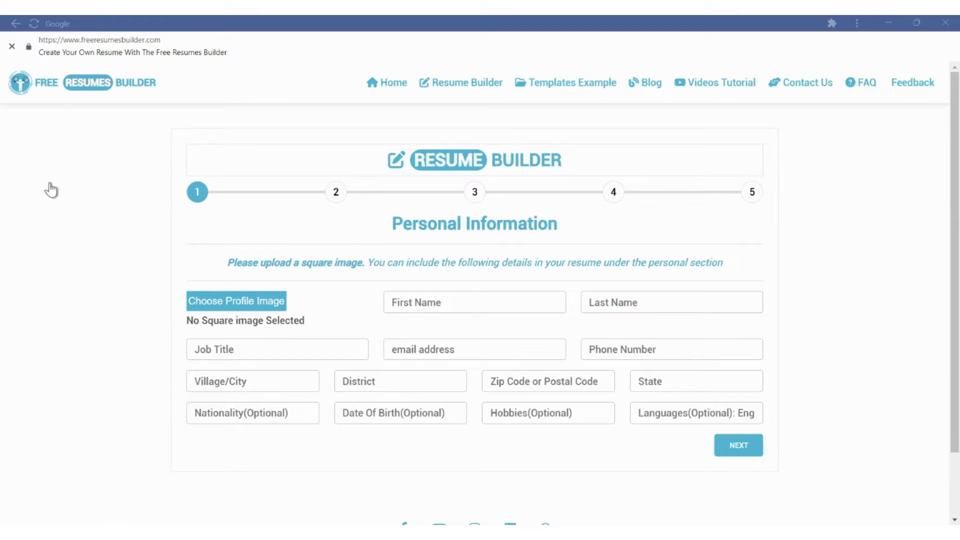
pyautogui.click(273, 269)
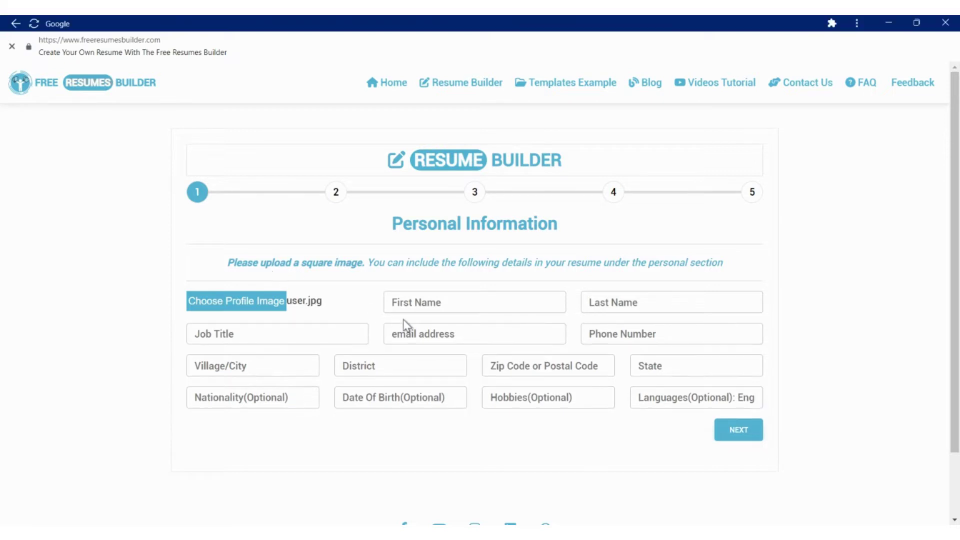
# Step: Enter "Your" as the first name, "Name" as the last name and "Data Entry Operator" as the job title
pyautogui.click(459, 301)
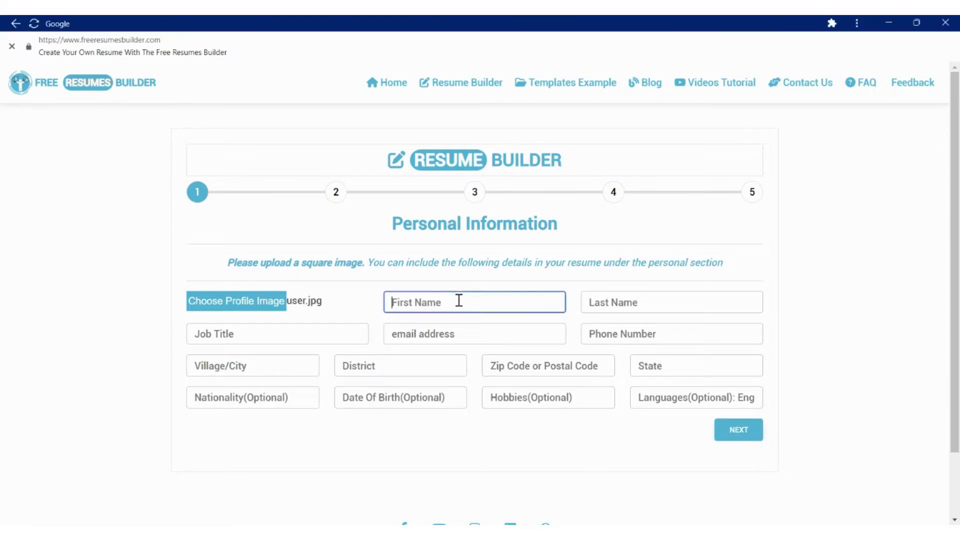
pyautogui.write('Your')
pyautogui.press('Tab')
pyautogui.write('Name')
pyautogui.press('Tab')
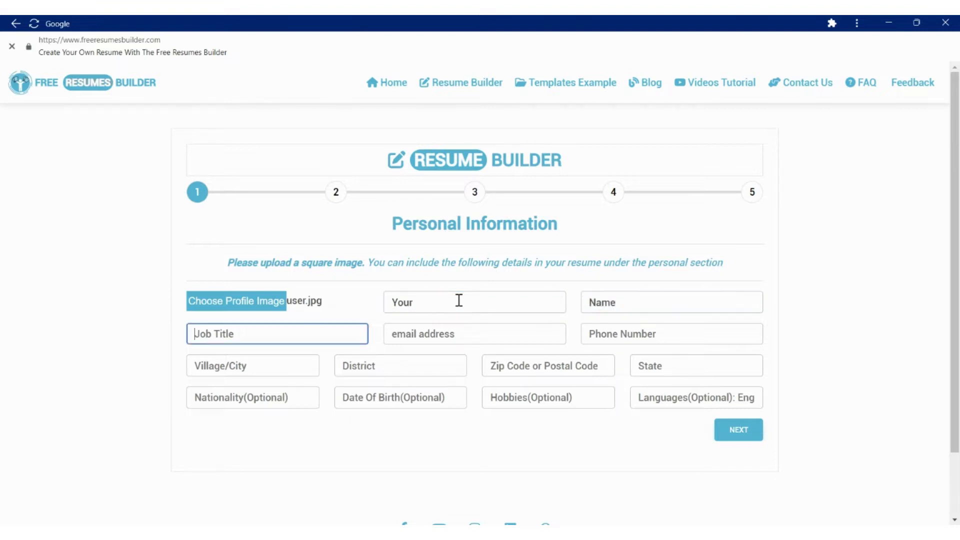
pyautogui.write('Data Entry Operator')
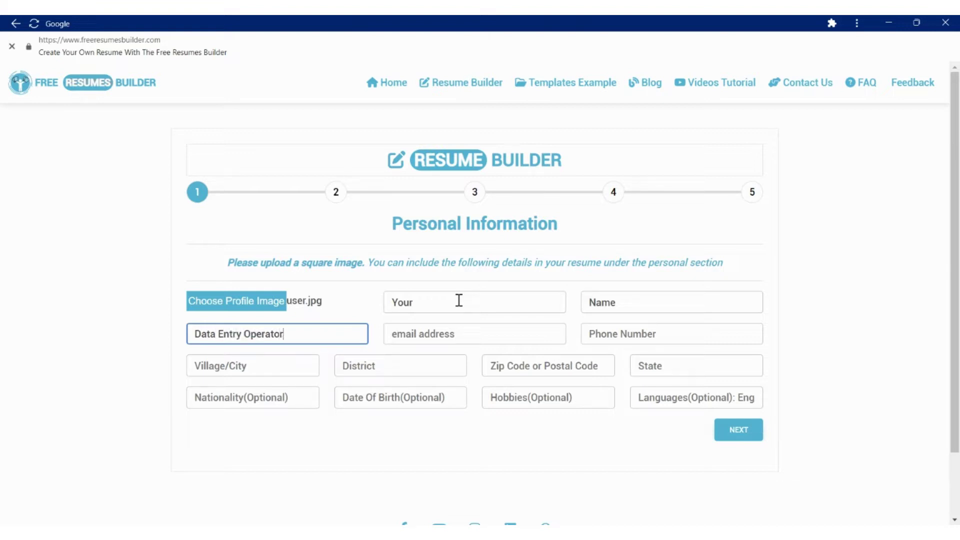
pyautogui.press('Tab')
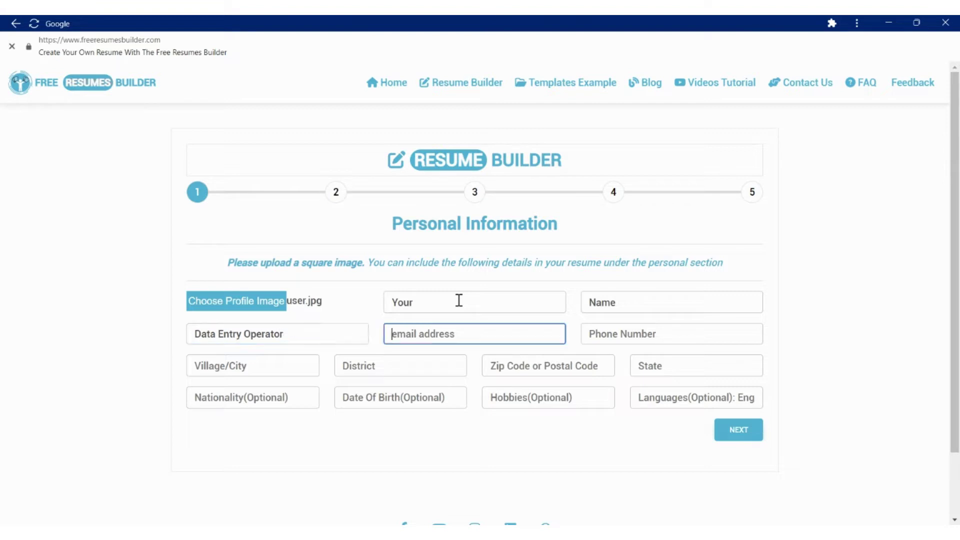
# Step: Fill in the email address and the phone number with its country code in the personal information
pyautogui.write('mail@email.com')
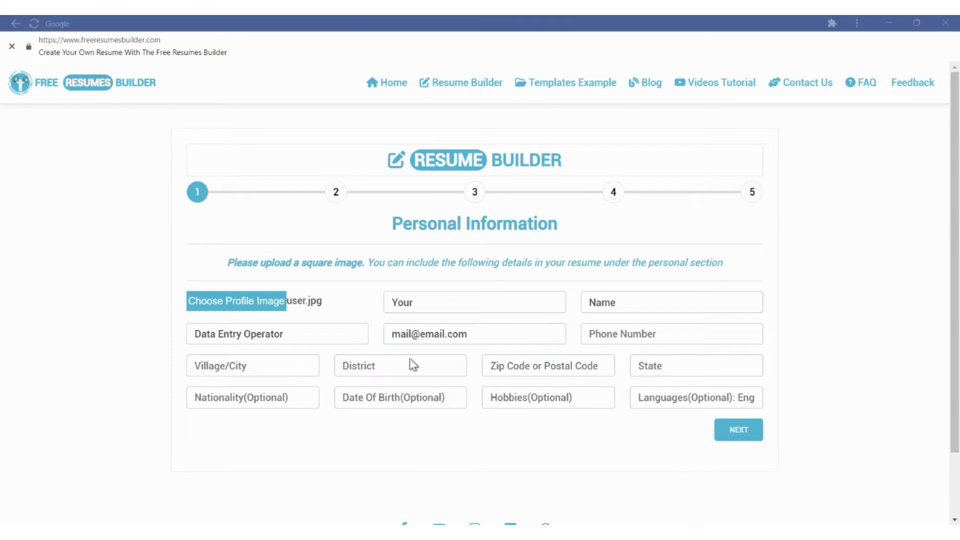
pyautogui.press('Tab')
pyautogui.write('+1 ')
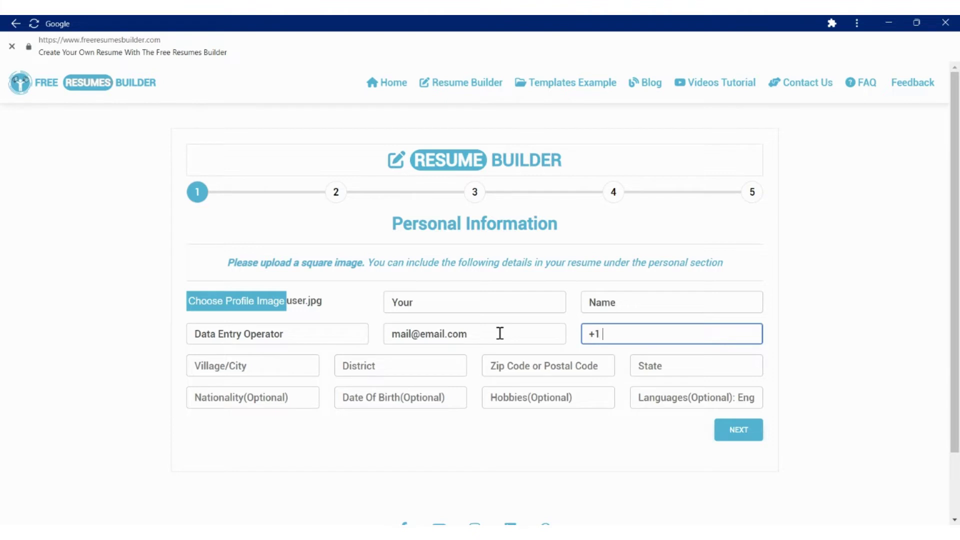
pyautogui.write('123456789')
pyautogui.press('Tab')
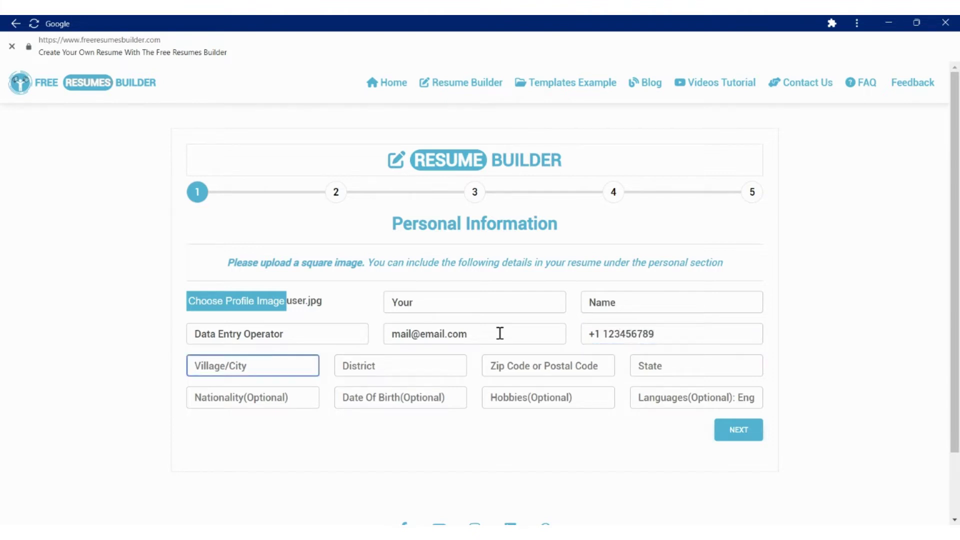
# Step: Fill in the address with the placeholder texts "Village/City", "District" and "State", plus the postal code
pyautogui.write('Village/City')
pyautogui.press('Tab')
pyautogui.write('Di')
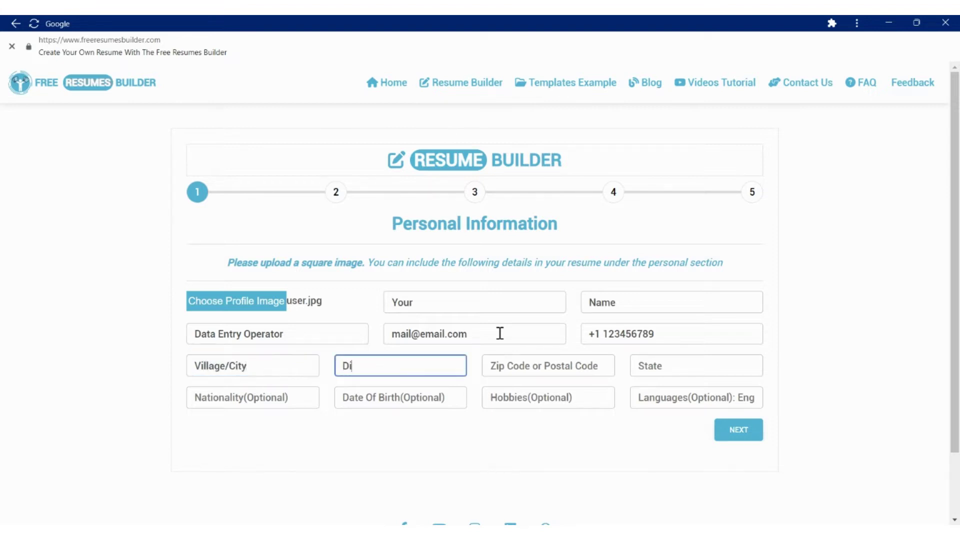
pyautogui.write('strict')
pyautogui.press('Tab')
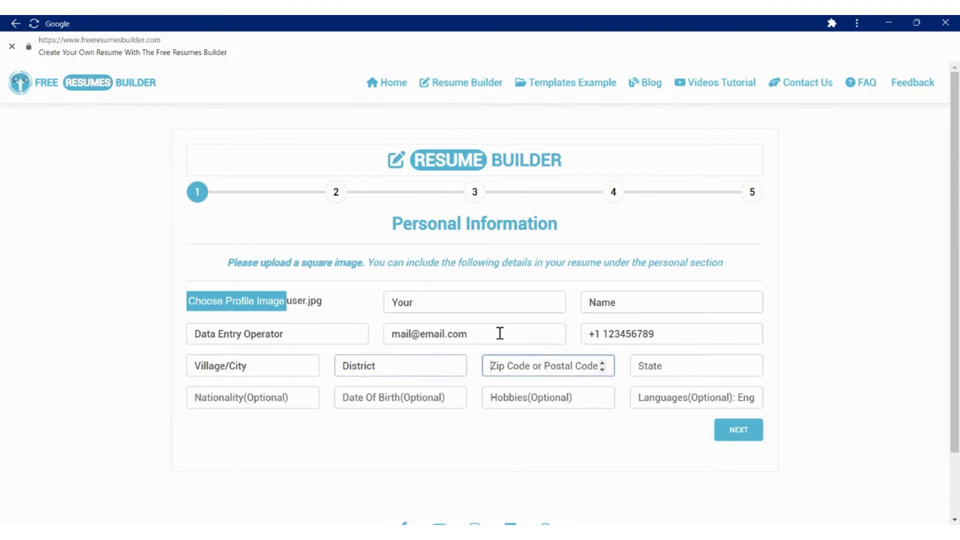
pyautogui.write('000000')
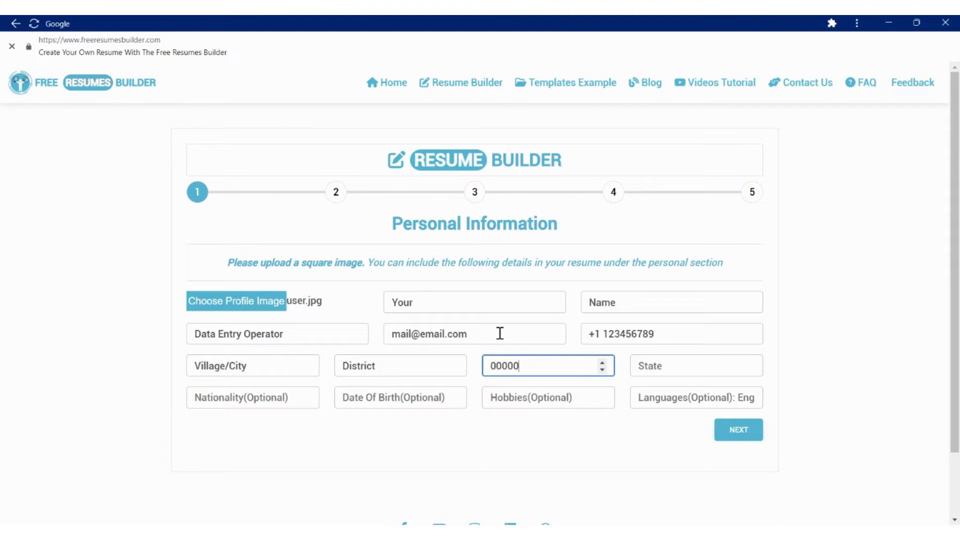
pyautogui.press('Tab')
pyautogui.write('State')
pyautogui.press('Tab')
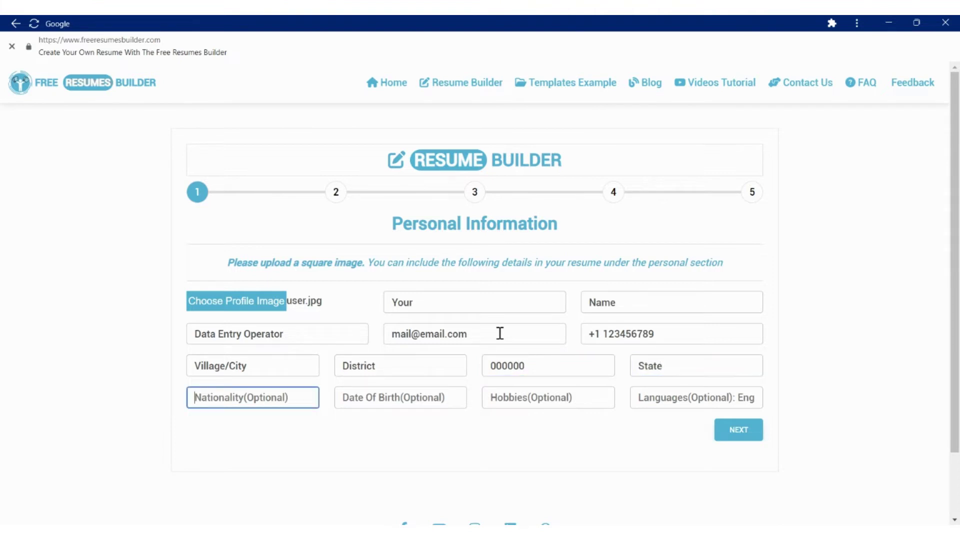
# Step: Enter "Nationality" as the nationality and fill in the date of birth
pyautogui.write('Nationa')
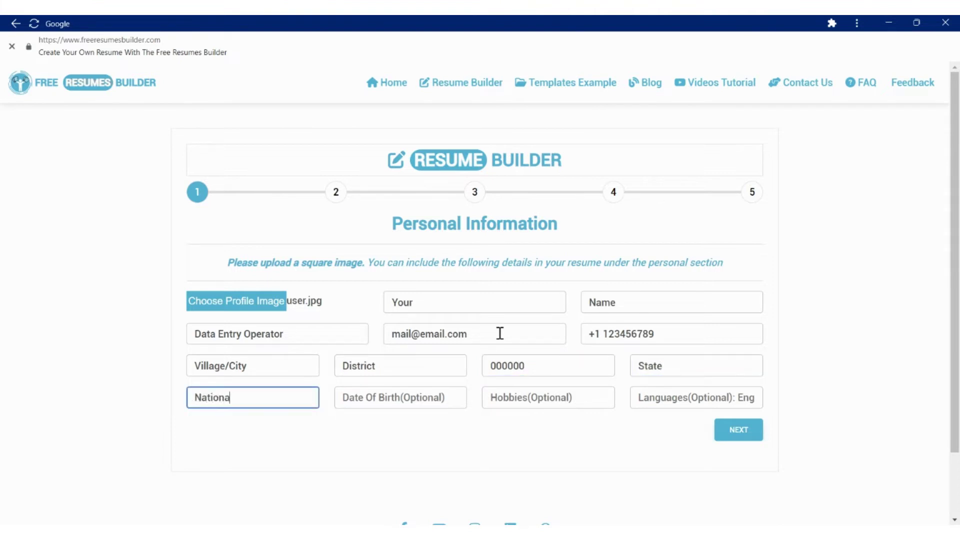
pyautogui.write('lity')
pyautogui.press('Tab')
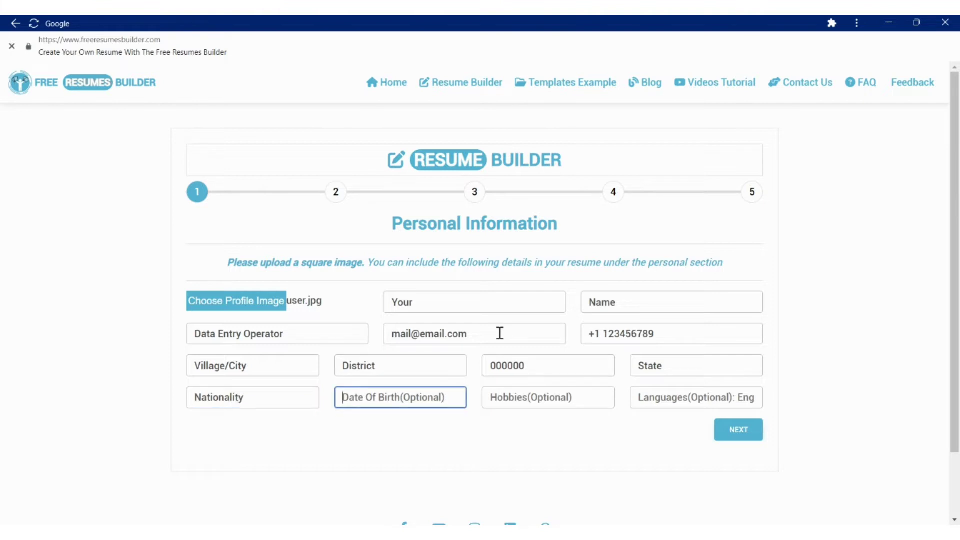
pyautogui.write('01/01/2')
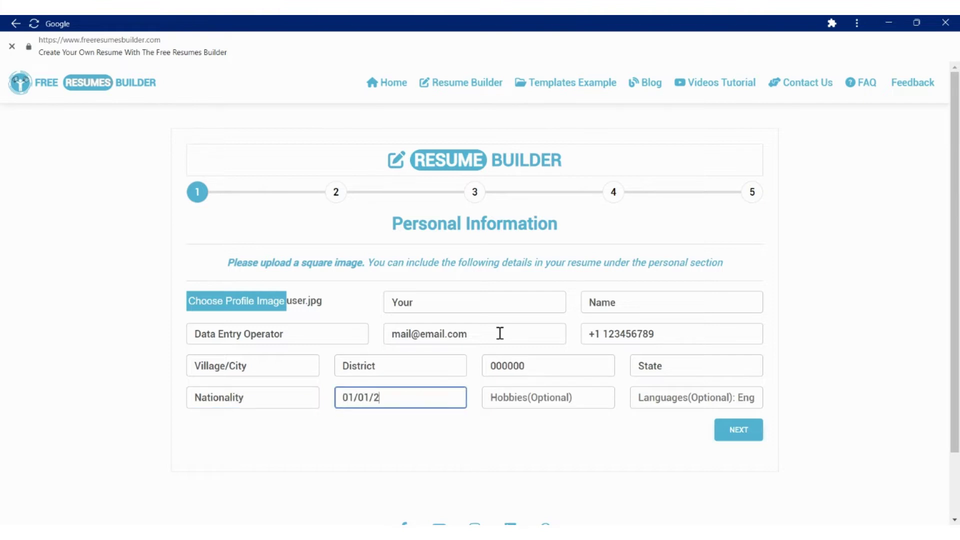
pyautogui.write('000')
pyautogui.press('Tab')
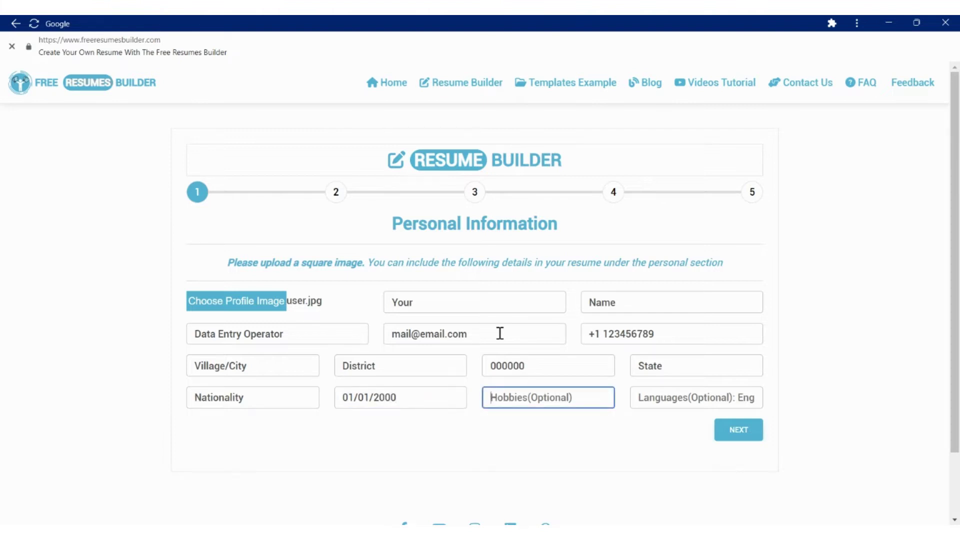
# Step: Enter "Hobby 1, Hobby 2" as hobbies and "Lang1, Lang 2" as languages, and continue to the educational details
pyautogui.write('Hobb')
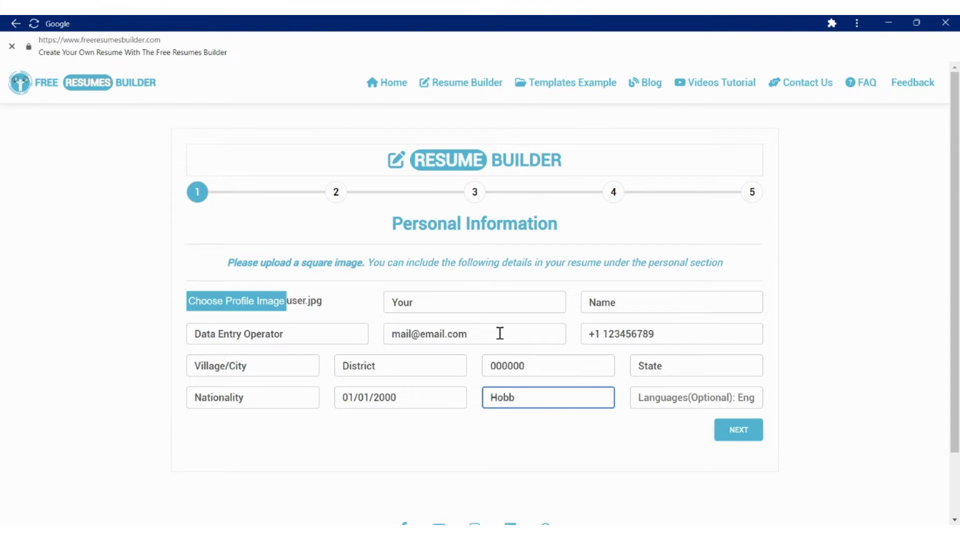
pyautogui.write('y 1, Hobby 2')
pyautogui.press('Tab')
pyautogui.write('La')
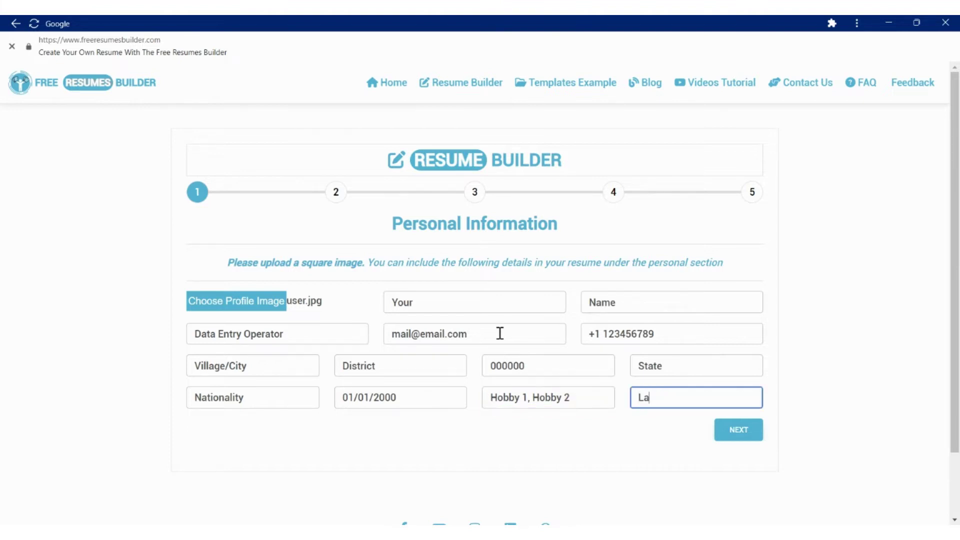
pyautogui.write('ng1, Lang 2')
pyautogui.click(735, 434)
# Step: Enter "Institute Name 1" as the institute, "Location" as its location and "Course/ Degree" as the course
pyautogui.click(273, 315)
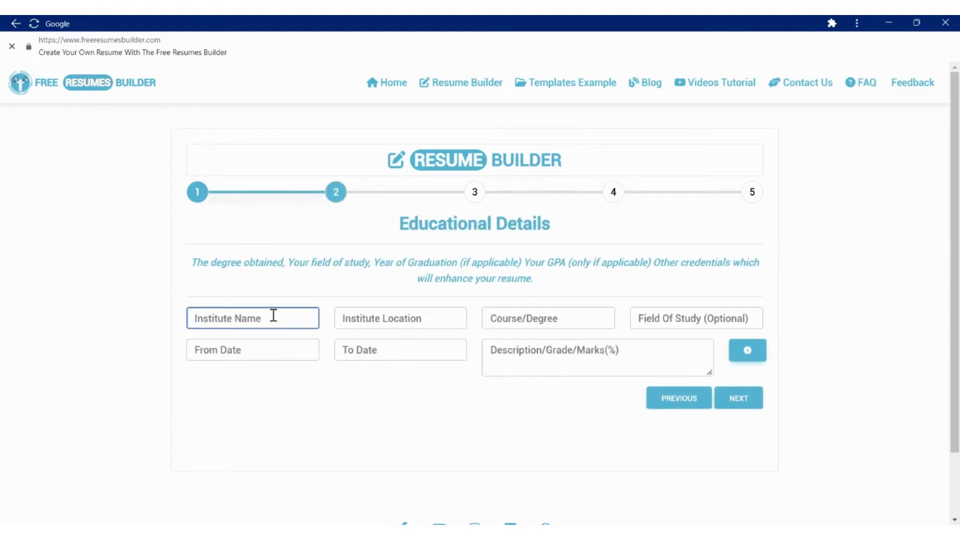
pyautogui.write('Institute')
pyautogui.write(' N')
pyautogui.press('BackSpace')
pyautogui.write('Name 1')
pyautogui.press('Tab')
pyautogui.write('L')
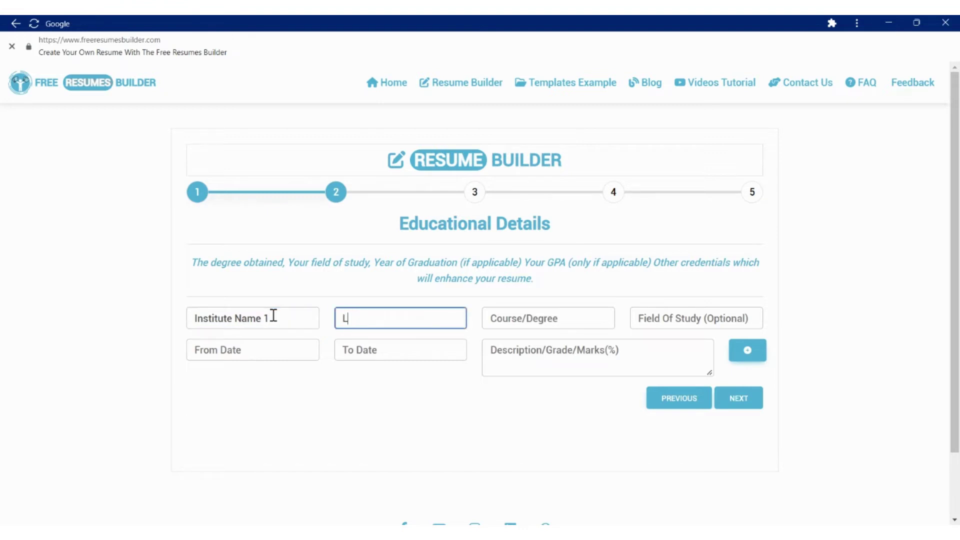
pyautogui.write('ocation')
pyautogui.press('Tab')
pyautogui.write('Course')
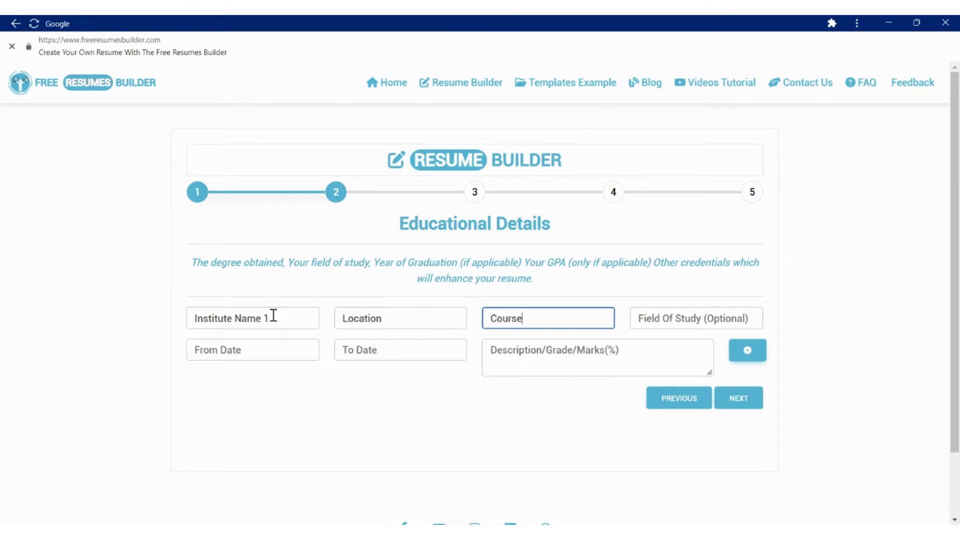
pyautogui.write('/ Degree')
pyautogui.press('Tab')
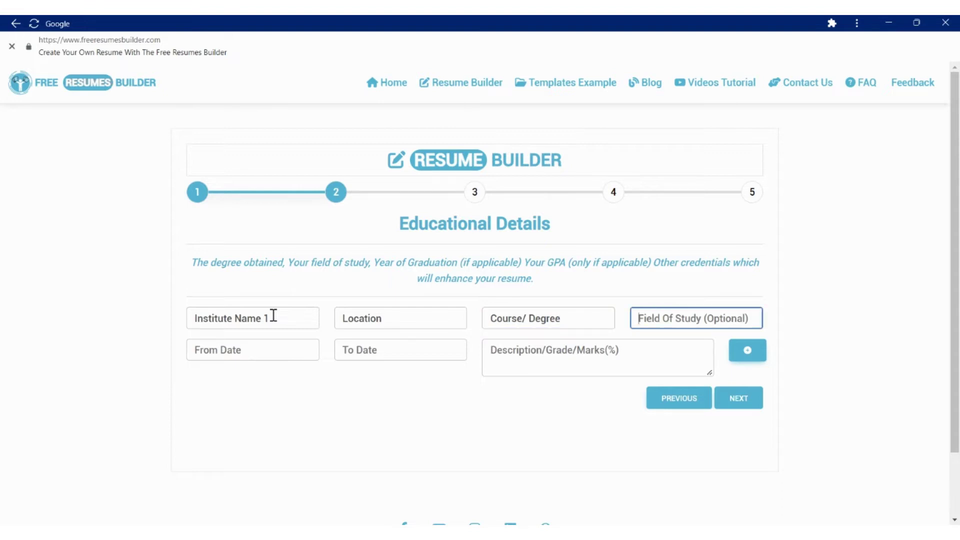
# Step: Set the first institute's dates from 10/03/2015 to 02/02/2016 and enter 85 as its marks
pyautogui.press('Tab')
pyautogui.write('10/03/20')
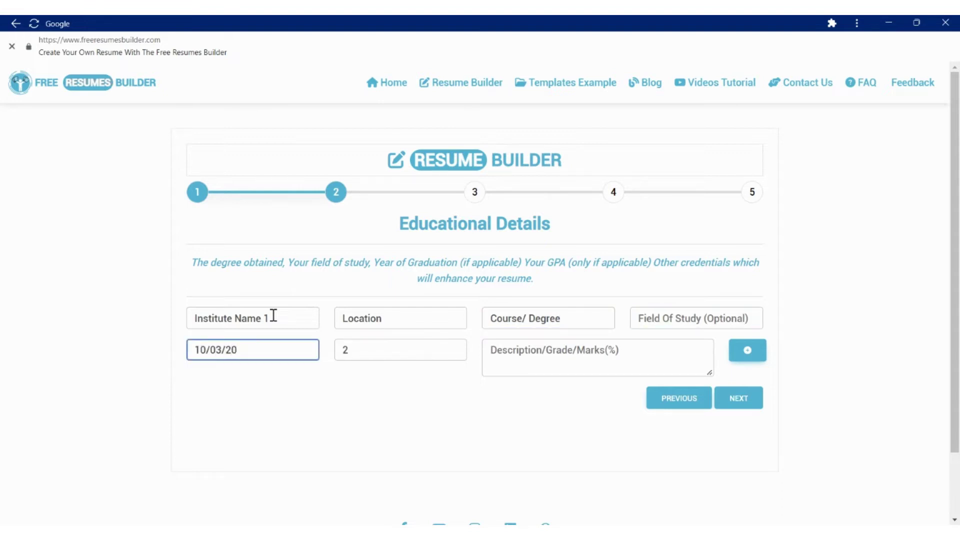
pyautogui.write('15')
pyautogui.press('Tab')
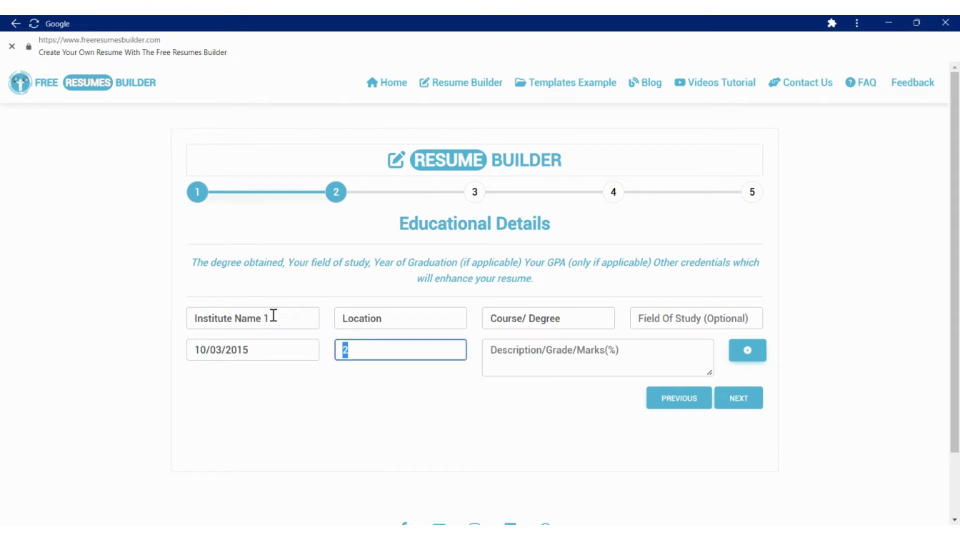
pyautogui.write('02/02/201')
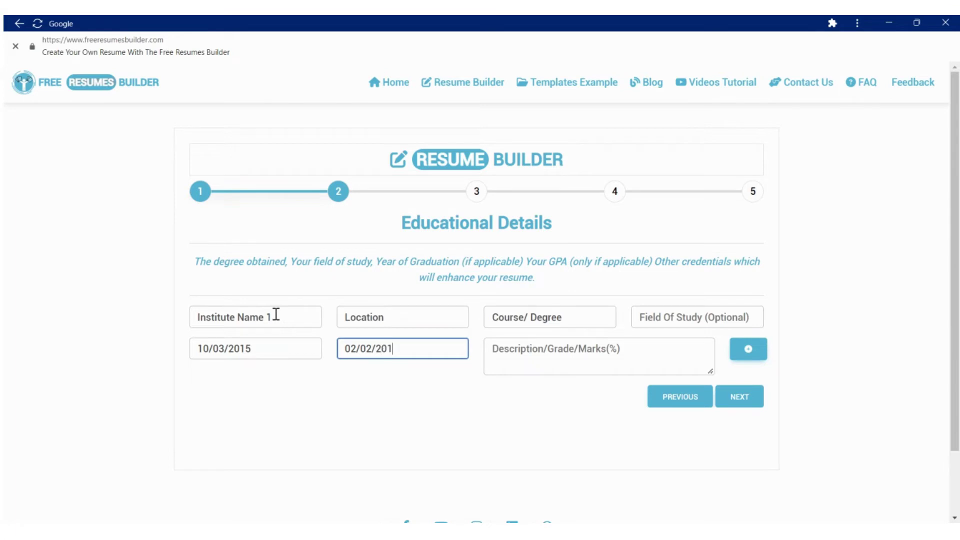
pyautogui.write('6')
pyautogui.press('Tab')
pyautogui.write('85')
# Step: Add two more blank education entries below the first institute
pyautogui.press('Tab')
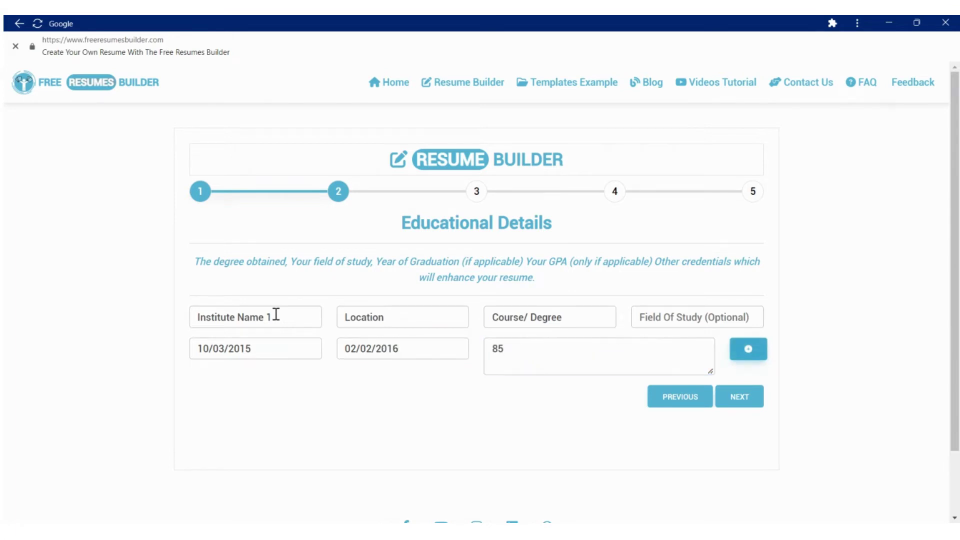
pyautogui.press('Return')
pyautogui.press('Return')
# Step: Fill in the second education entry with "Institute Name 2", "Location", "Course/Degree" and "Field Of Study"
pyautogui.press('Tab')
pyautogui.write('Ins')
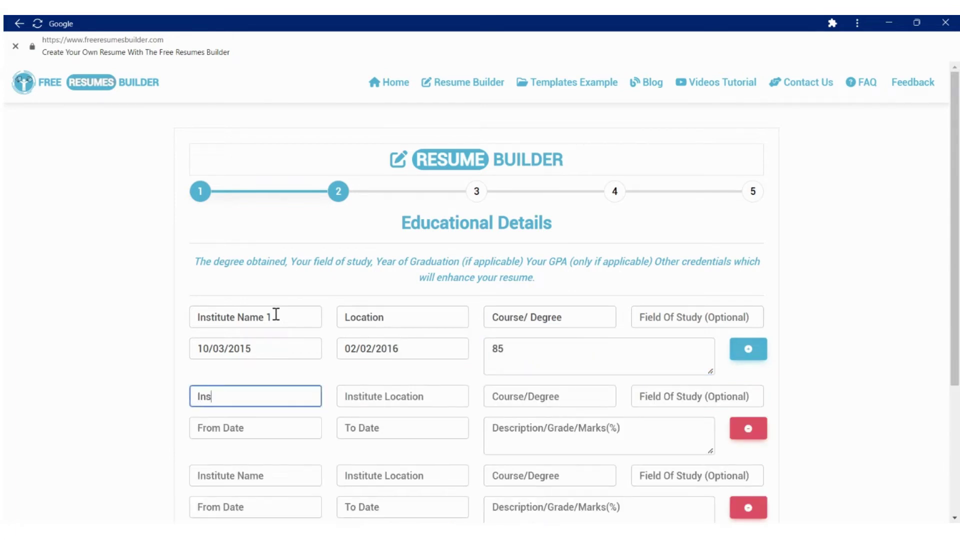
pyautogui.write('titute Name 2')
pyautogui.press('Tab')
pyautogui.write('Location')
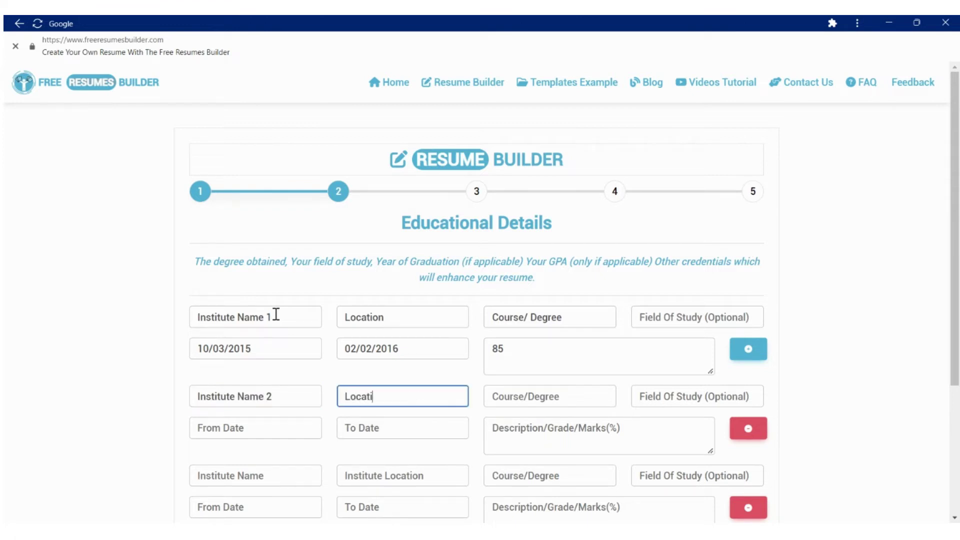
pyautogui.press('Tab')
pyautogui.write('Course/Degree')
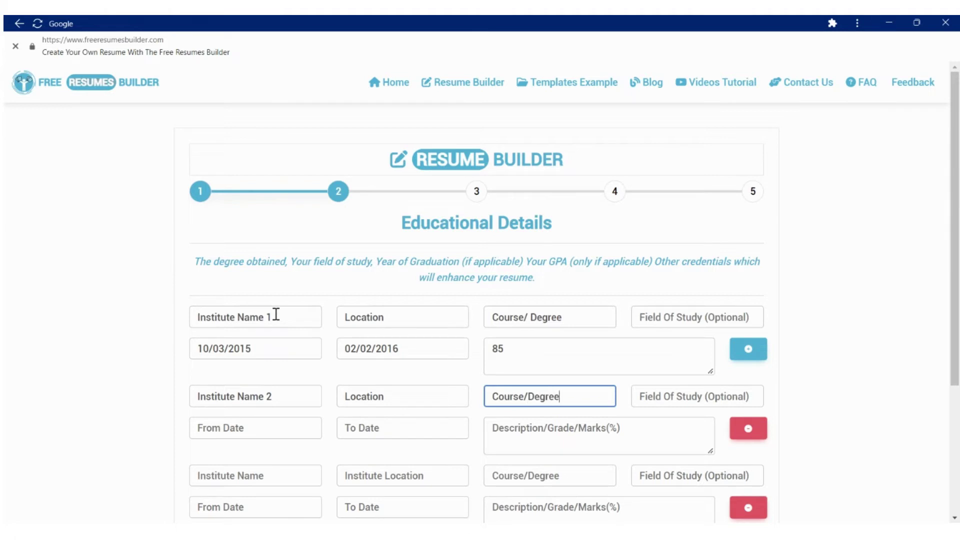
pyautogui.press('Tab')
pyautogui.write('F')
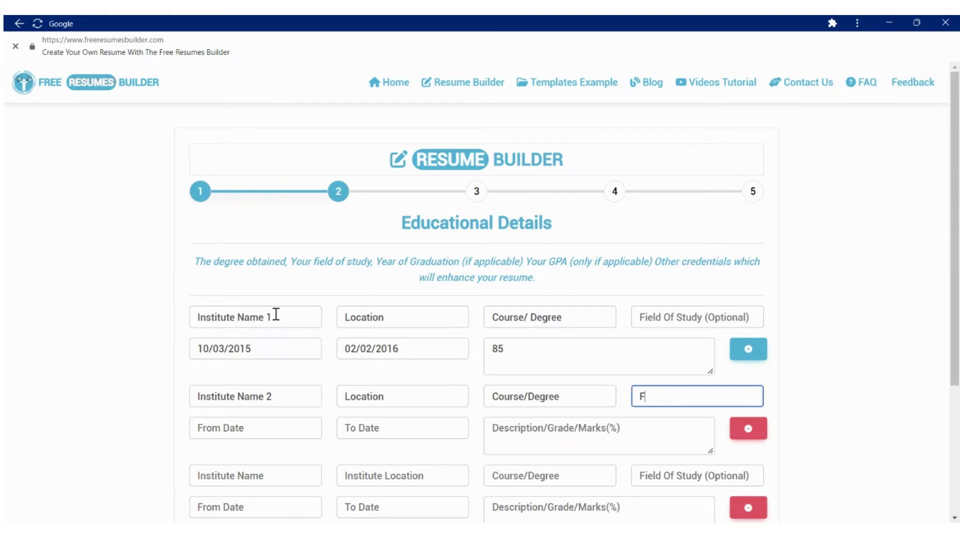
pyautogui.write('ield Of Study')
# Step: Set the second institute's dates from 02/04/2016 to 18/03/2018 and enter 80 as its marks
pyautogui.press('Tab')
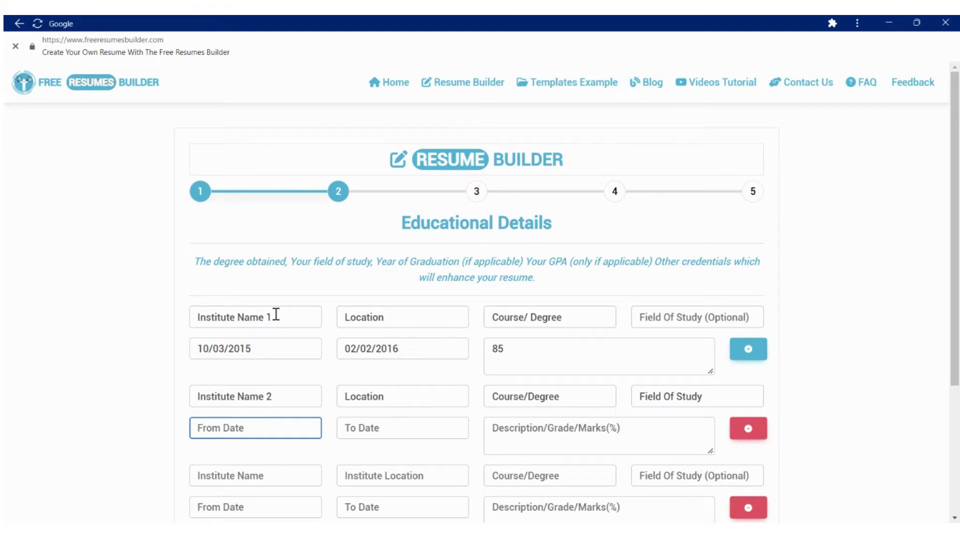
pyautogui.write('02/04/2')
pyautogui.write('00')
pyautogui.write('1')
pyautogui.press('BackSpace')
pyautogui.press('BackSpace')
pyautogui.write('16')
pyautogui.press('Tab')
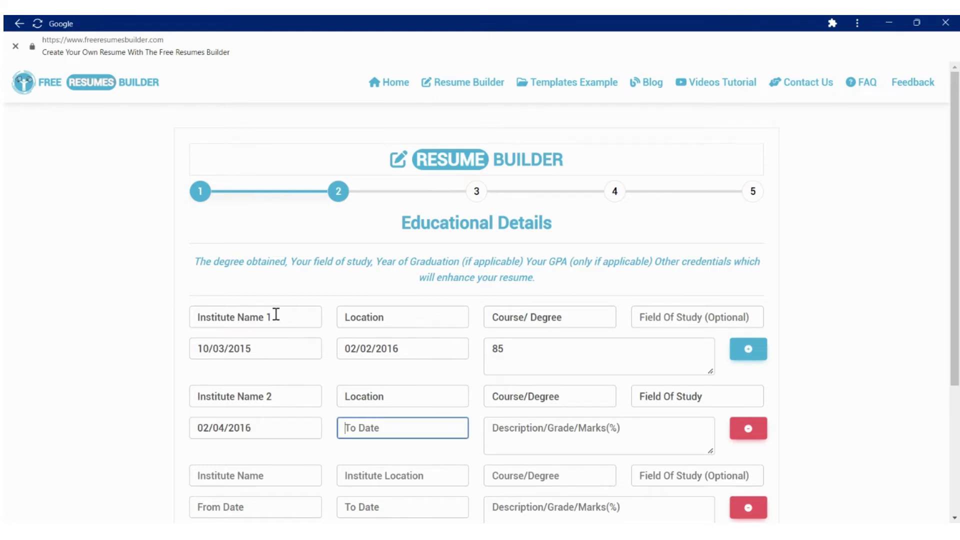
pyautogui.write('18/03/2018')
pyautogui.press('Tab')
pyautogui.write('8')
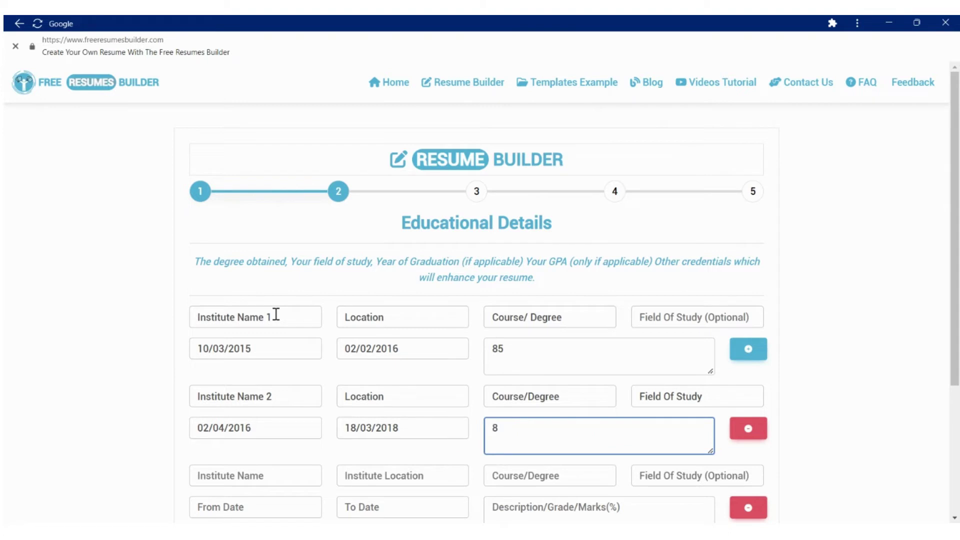
pyautogui.write('0')
# Step: Fill in the third education entry with "Institute Name 3", "Location", "Course/Degree" and "Field Of Study"
pyautogui.press('Tab')
pyautogui.press('Tab')
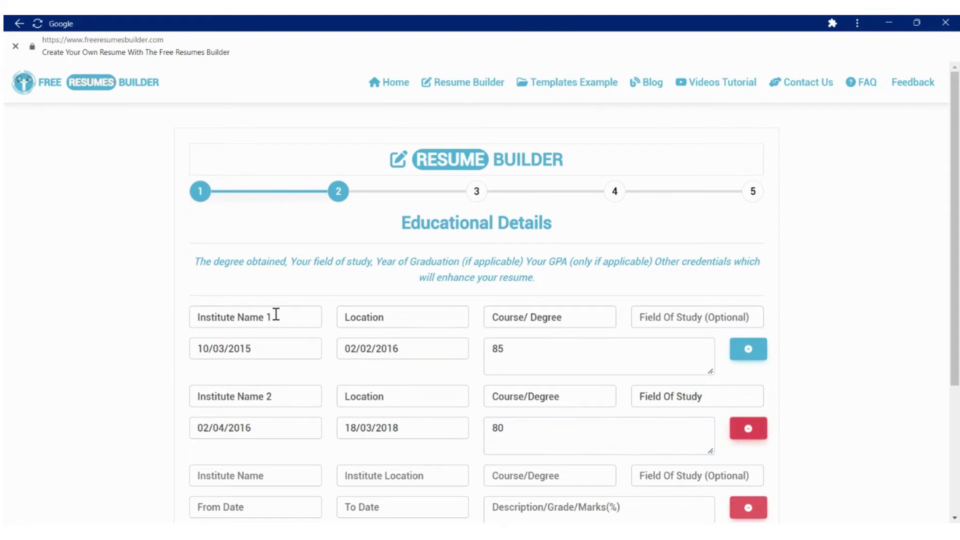
pyautogui.write('Institute')
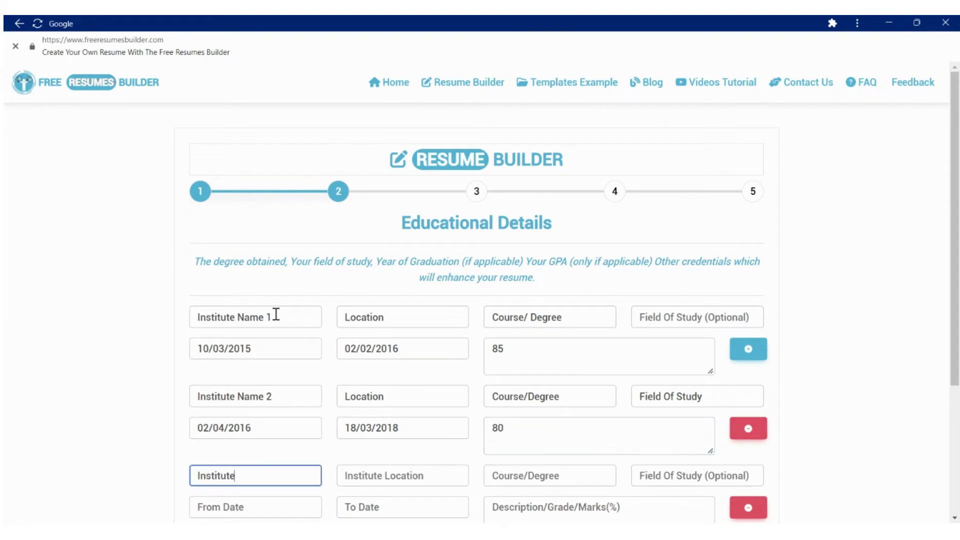
pyautogui.write(' Name 3')
pyautogui.press('Tab')
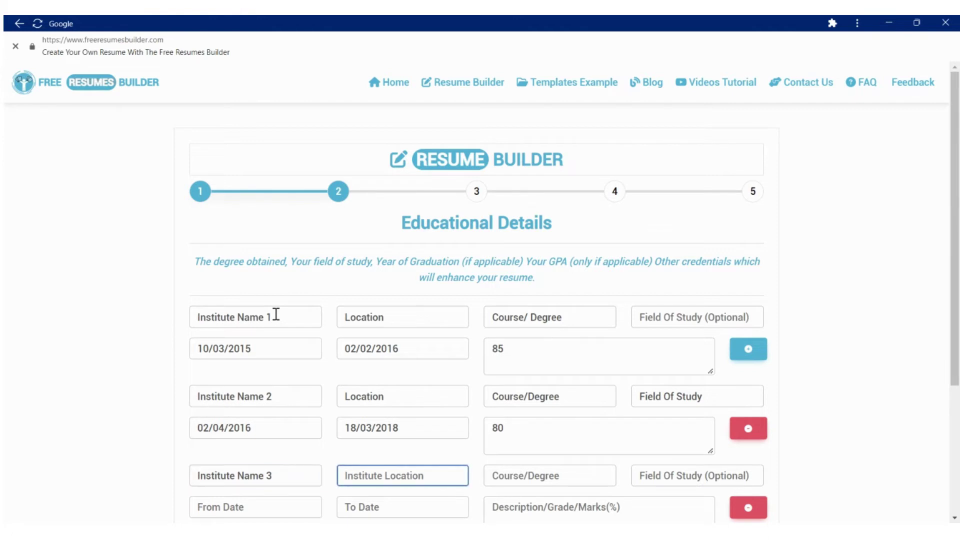
pyautogui.write('Locatio')
pyautogui.write('n')
pyautogui.press('Tab')
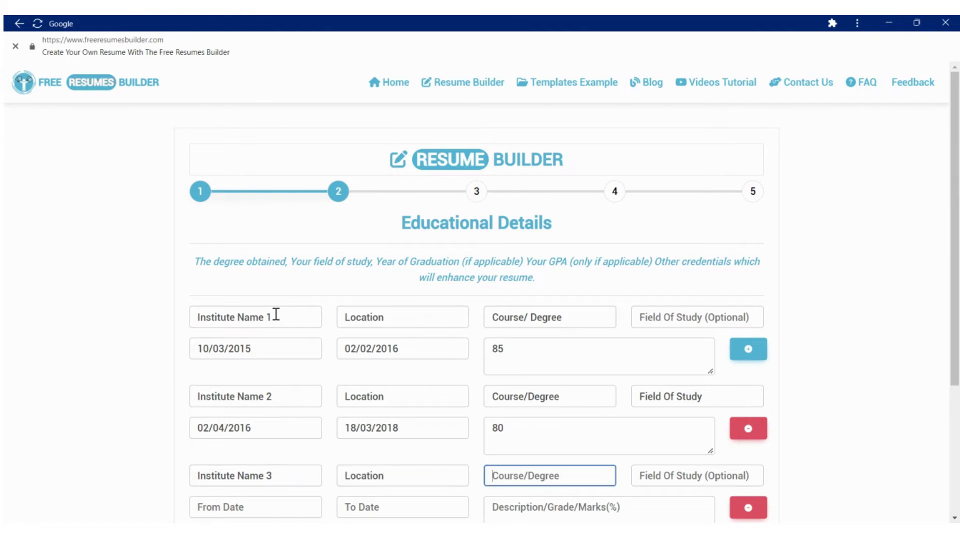
pyautogui.write('Course Degree')
pyautogui.press('Left')
pyautogui.press('BackSpace')
pyautogui.write('/')
pyautogui.press('Tab')
pyautogui.write('Fiel')
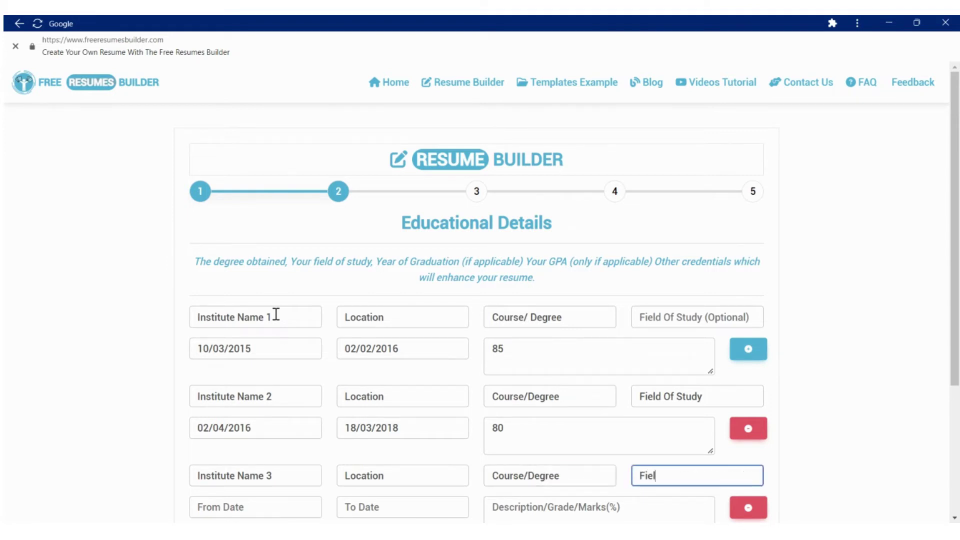
pyautogui.write('d Of Study')
# Step: Set the third institute's dates from 02/05/2018 to 03/03/2021 and enter 90 as its marks
pyautogui.press('Tab')
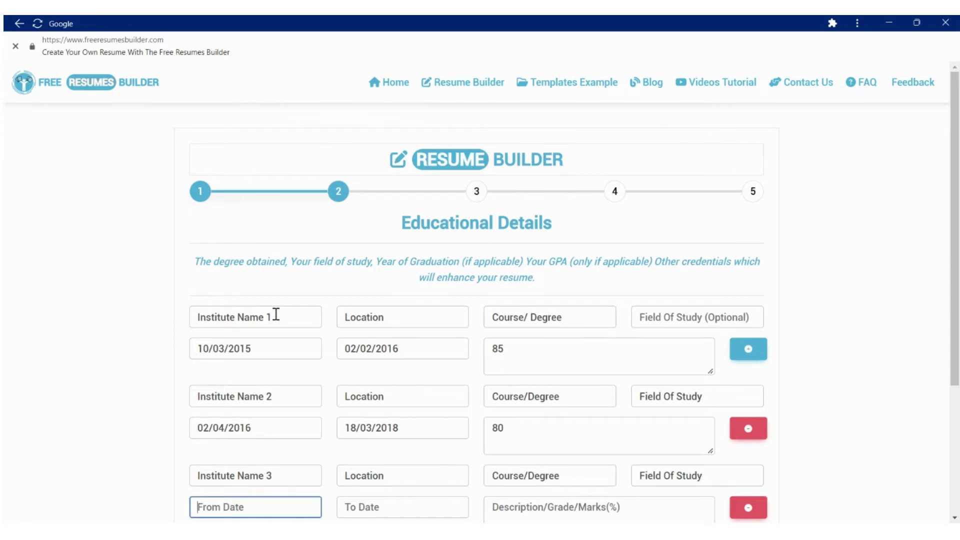
pyautogui.write('02/05/2018')
pyautogui.press('Tab')
pyautogui.write('03/0')
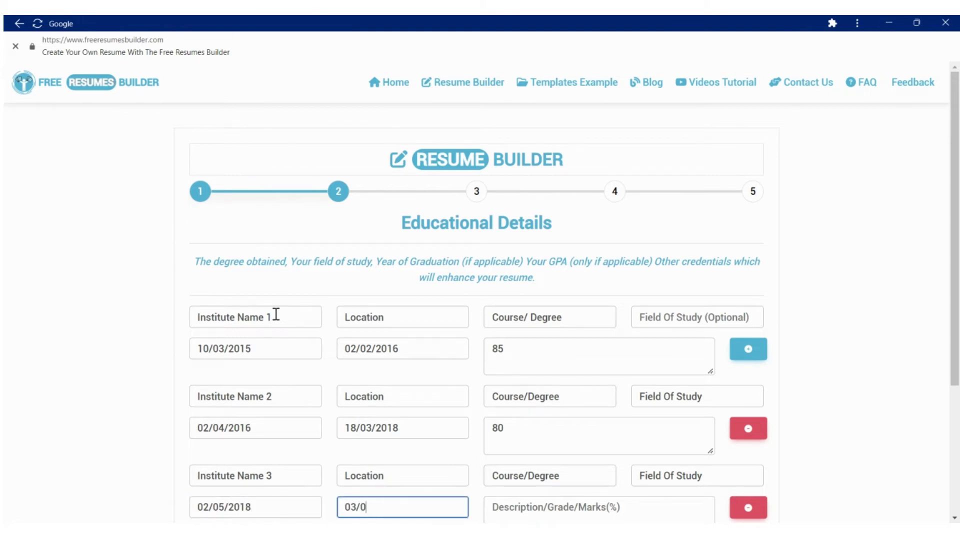
pyautogui.write('3/2021')
pyautogui.press('Tab')
pyautogui.write('90')
# Step: Continue from the educational details and skip the employment history, leaving it empty, to reach the skills and references page
pyautogui.scroll(-4, 275, 315)
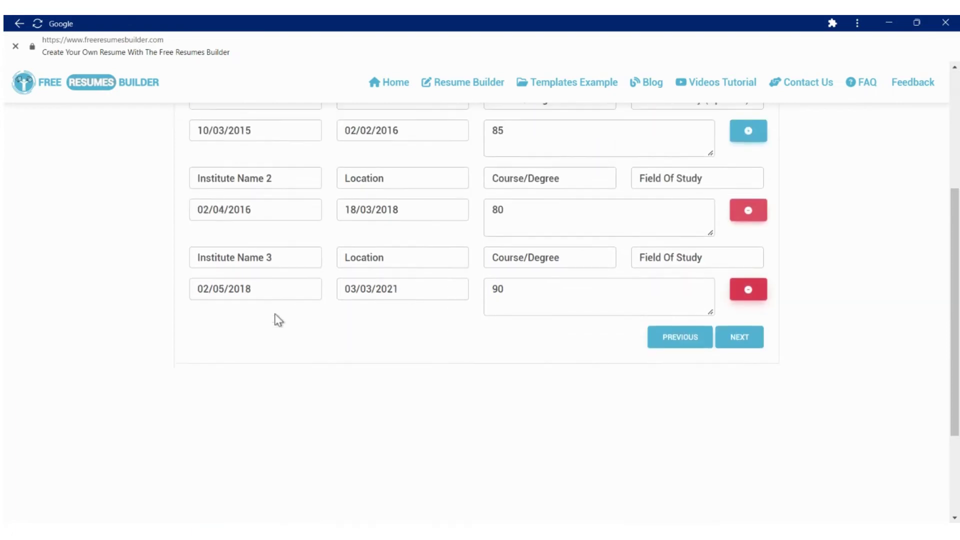
pyautogui.click(733, 342)
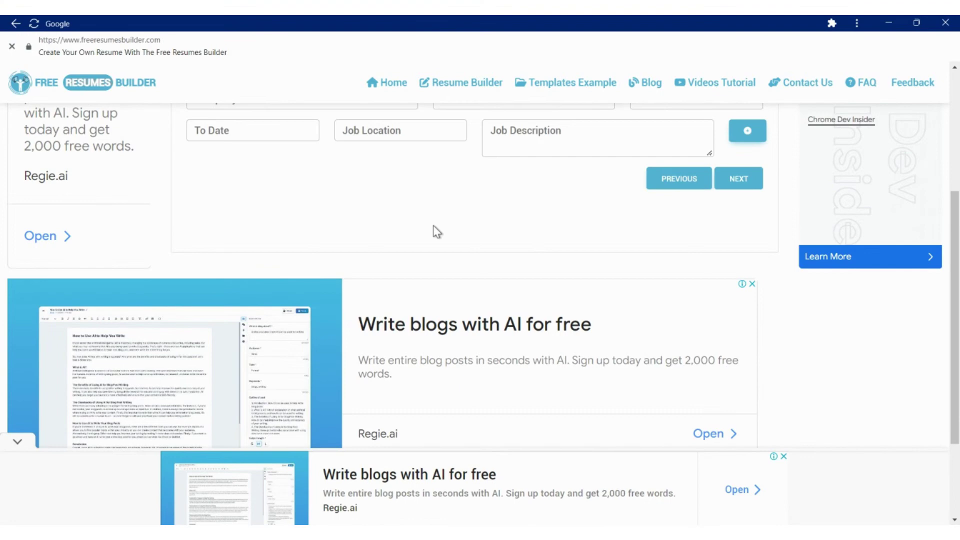
pyautogui.scroll(4, 435, 231)
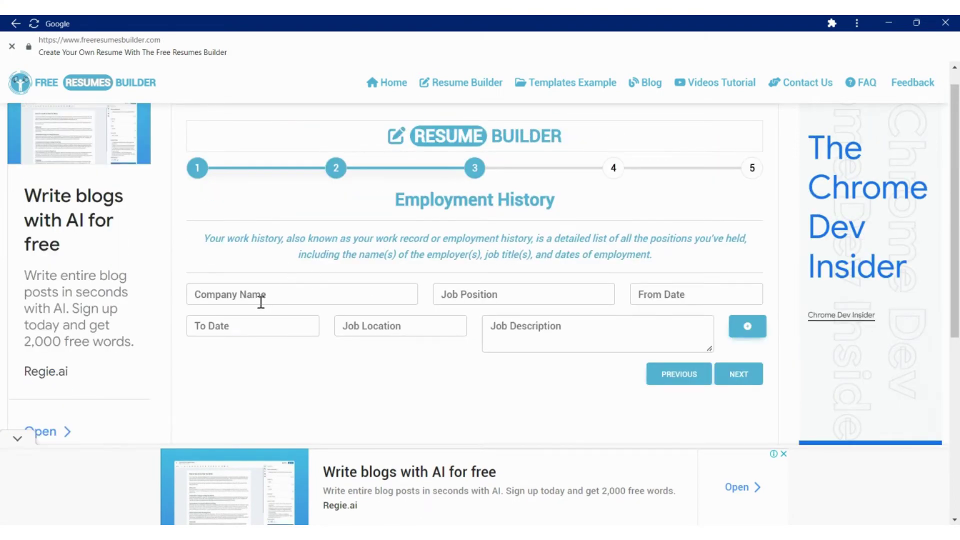
pyautogui.click(740, 373)
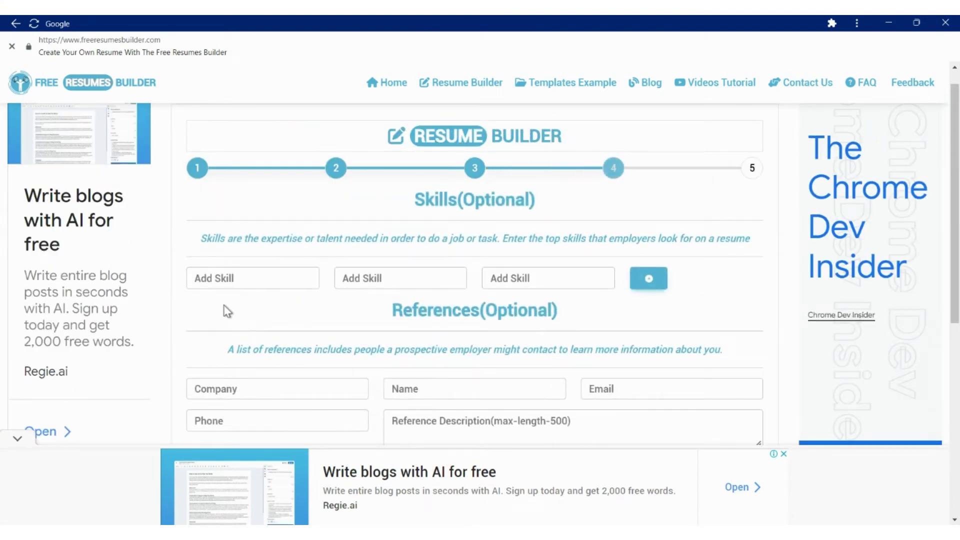
# Step: Enter "Microsoft Window", "MS-Office" and "Typing Skill" as the first three skills
pyautogui.scroll(-1, 364, 291)
pyautogui.click(294, 231)
pyautogui.write('Mic')
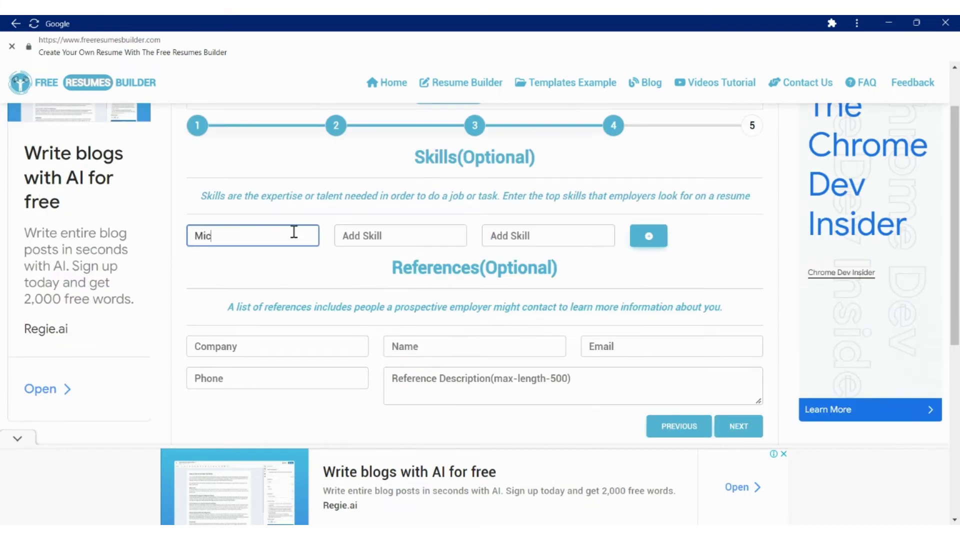
pyautogui.write('rosoft Window')
pyautogui.press('Tab')
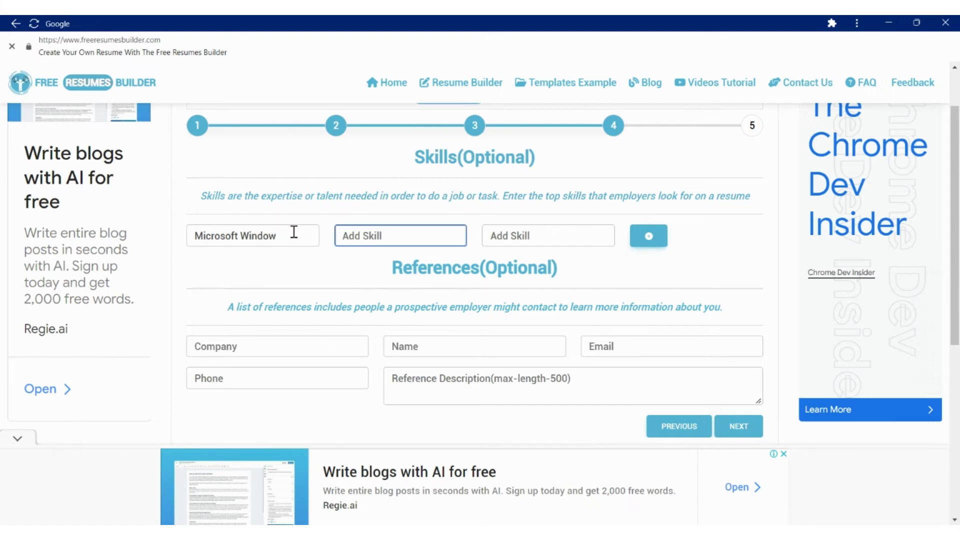
pyautogui.write('Ms-Office')
pyautogui.press('Left')
pyautogui.press('Left')
pyautogui.press('Left')
pyautogui.press('Left')
pyautogui.press('BackSpace')
pyautogui.write('S')
pyautogui.click(548, 235)
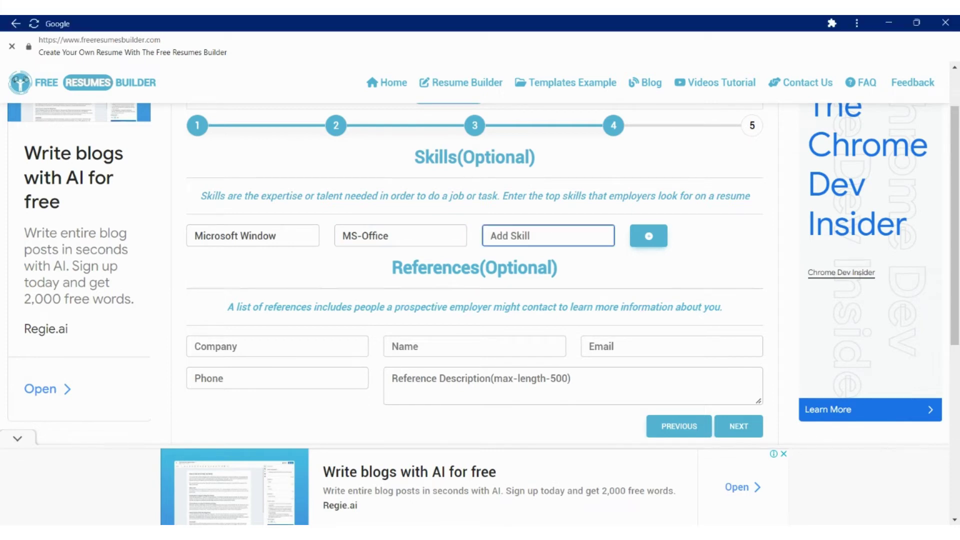
pyautogui.write('Typing Skill')
# Step: Add a second row of skills and enter "Internet Applications" as its first skill
pyautogui.click(648, 236)
pyautogui.click(274, 265)
pyautogui.write('In')
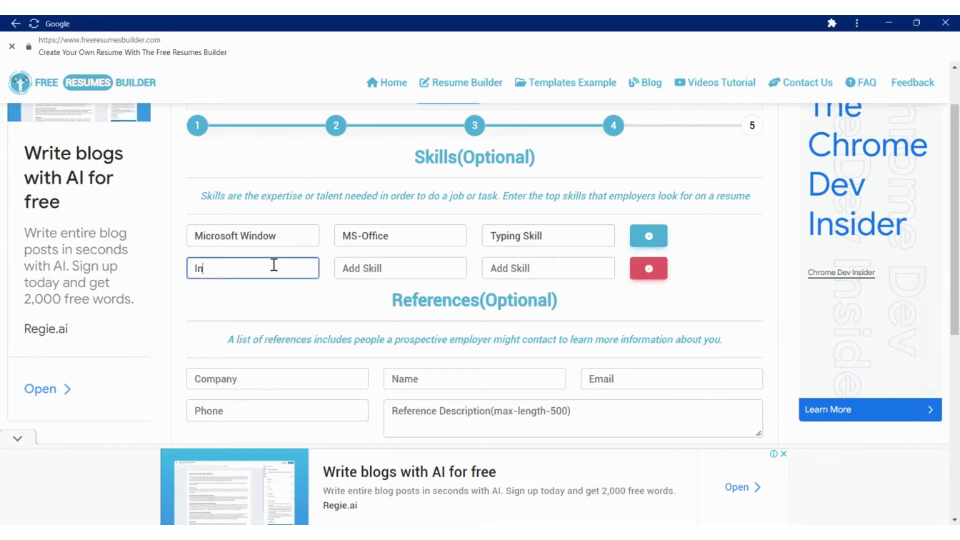
pyautogui.write('ternet Applications')
# Step: Enter "Reference's Company Name" as the reference's company and "Reference's Name" as the name
pyautogui.scroll(-2, 392, 261)
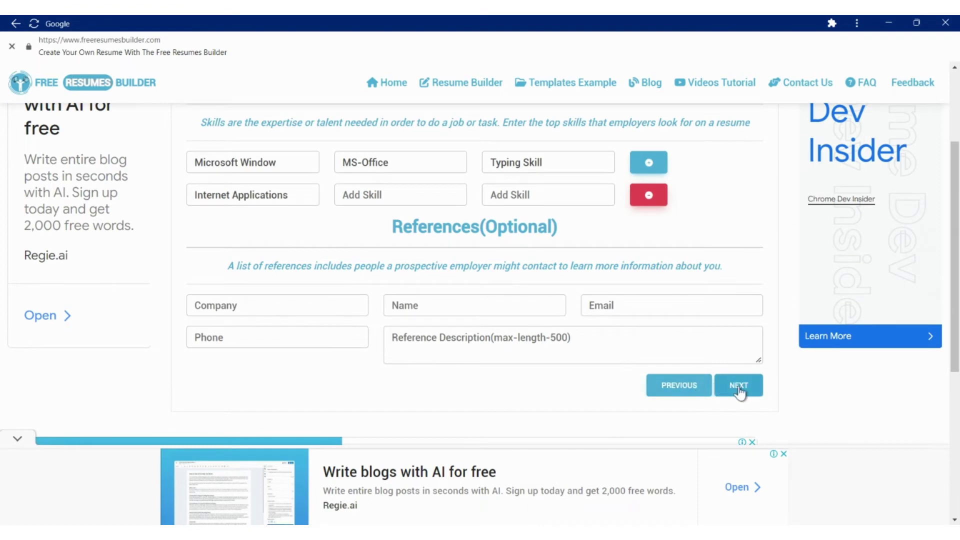
pyautogui.click(320, 309)
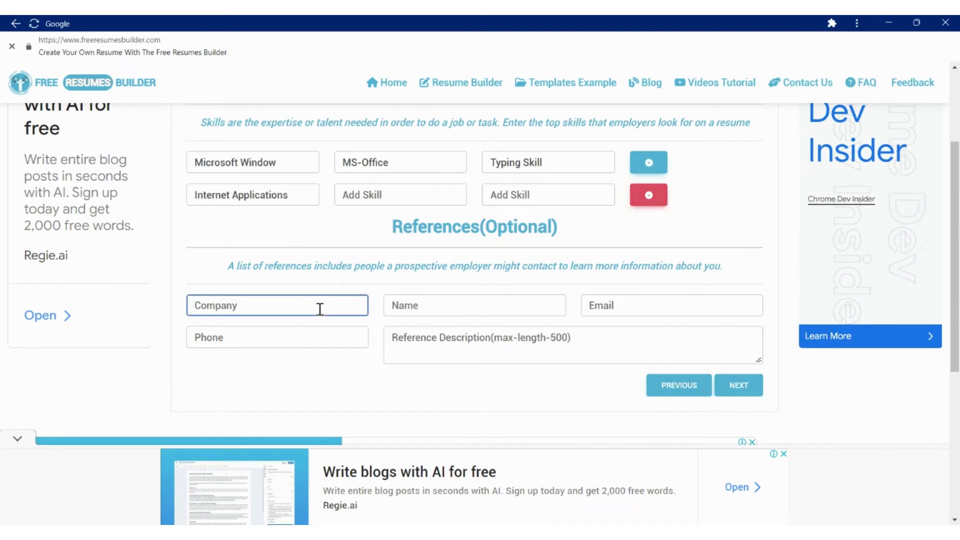
pyautogui.write("Reference's Company Name")
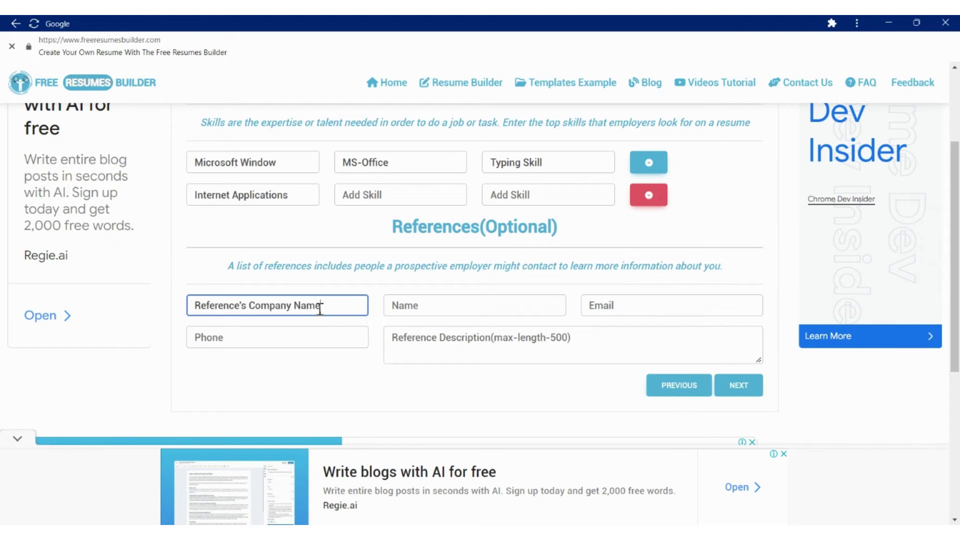
pyautogui.press('Tab')
pyautogui.write('R')
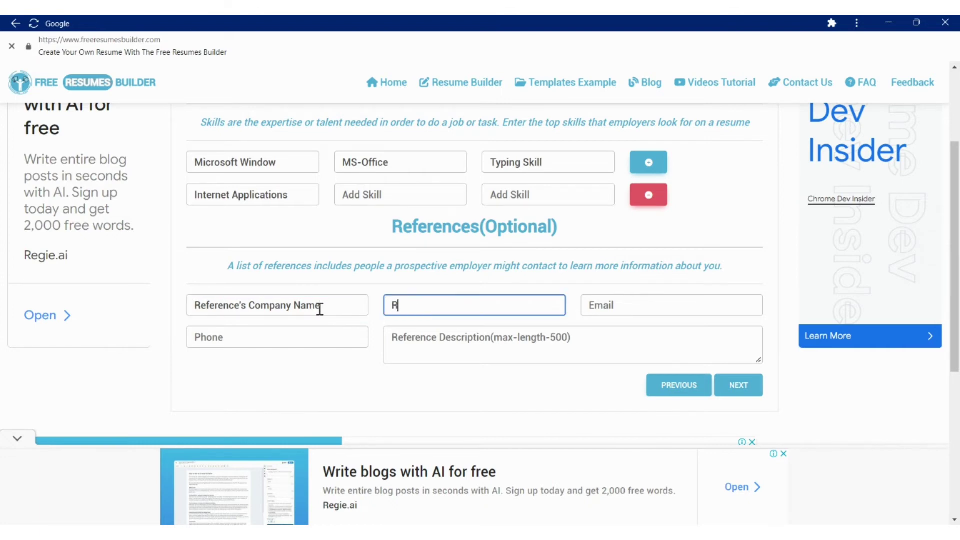
pyautogui.write("eference's Name")
# Step: Fill in the reference's e-mail address
pyautogui.press('Tab')
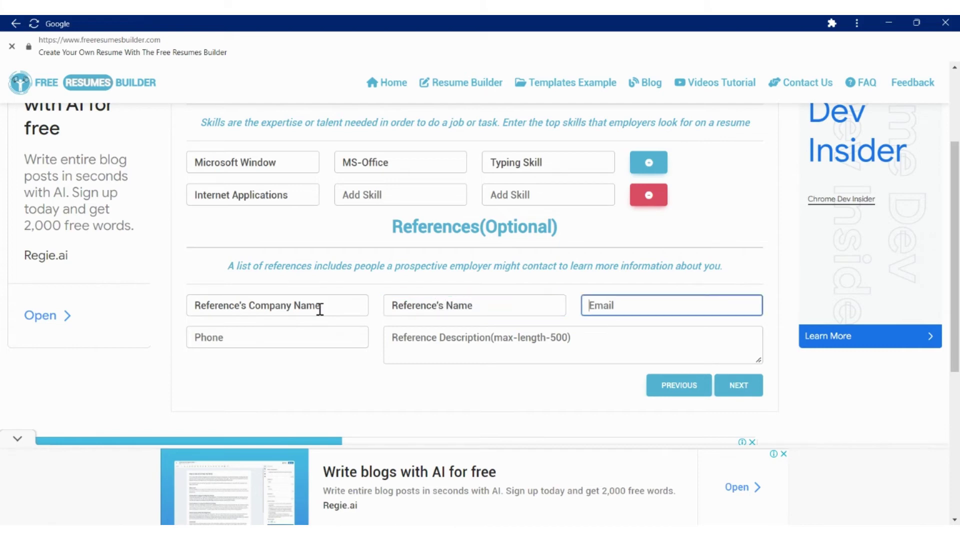
pyautogui.write('reference')
pyautogui.write('mail@e')
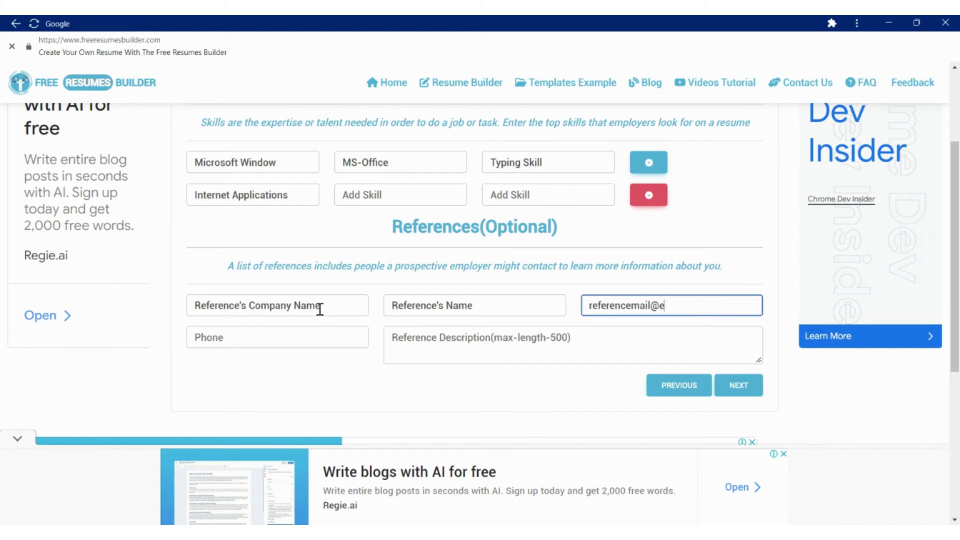
pyautogui.write('mia')
pyautogui.press('BackSpace')
pyautogui.press('BackSpace')
pyautogui.write('ail.com')
# Step: Fill in the reference's phone number and paste the prepared description about character, strengths, weaknesses and suitability for the new role
pyautogui.press('Tab')
pyautogui.write('+')
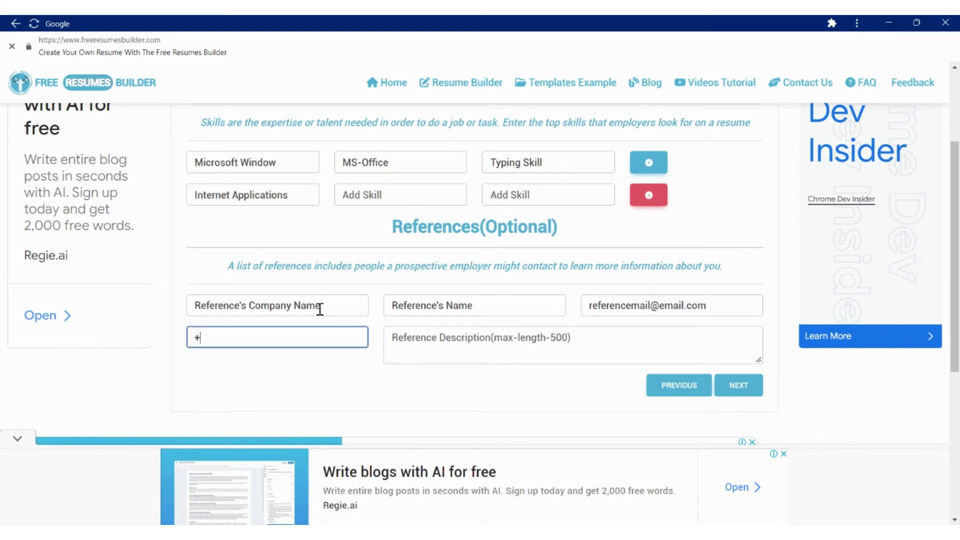
pyautogui.write('1 12345678')
pyautogui.press('Tab')
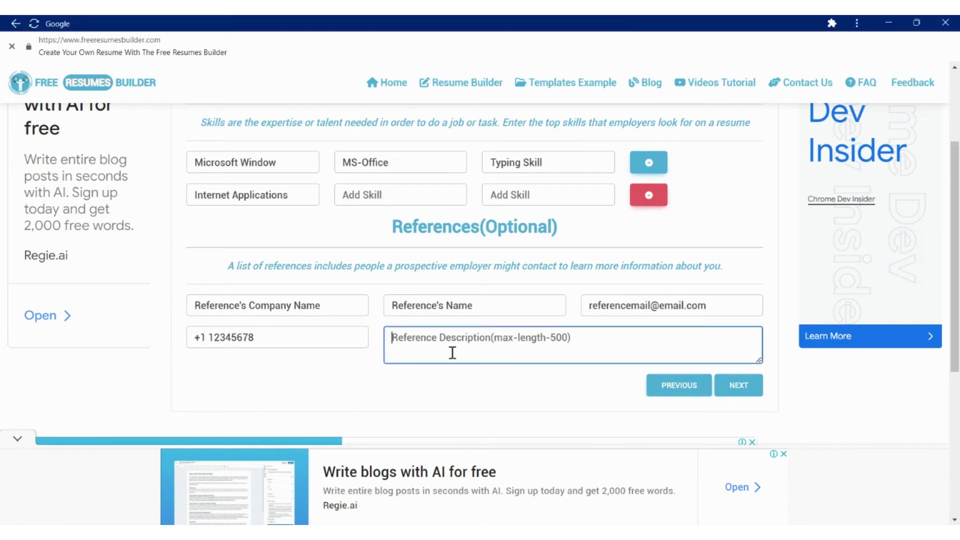
pyautogui.hotkey('ctrl', 'v')
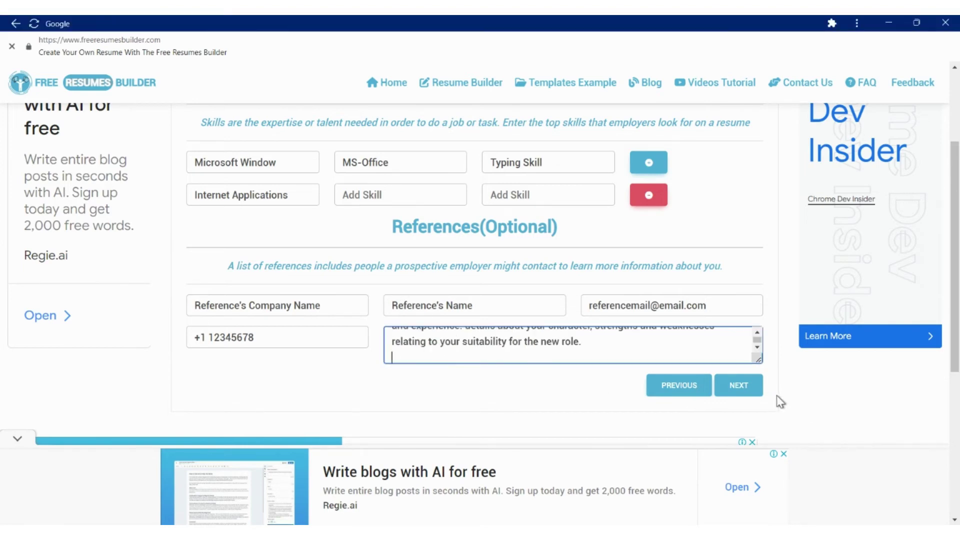
# Step: Advance to the professional summary section and begin the summary with "To be a successful professional"
pyautogui.click(752, 386)
pyautogui.click(339, 203)
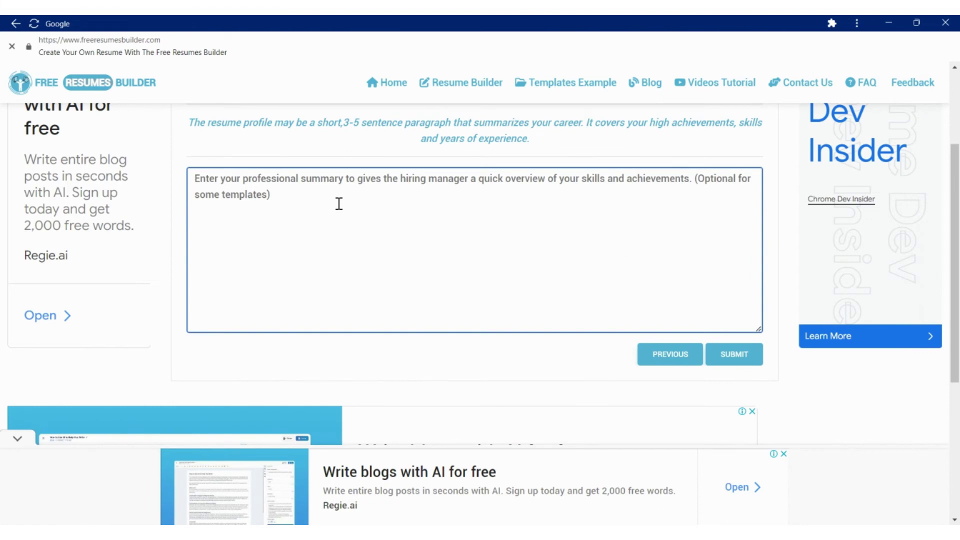
pyautogui.hotkey('alt', 'Tab')
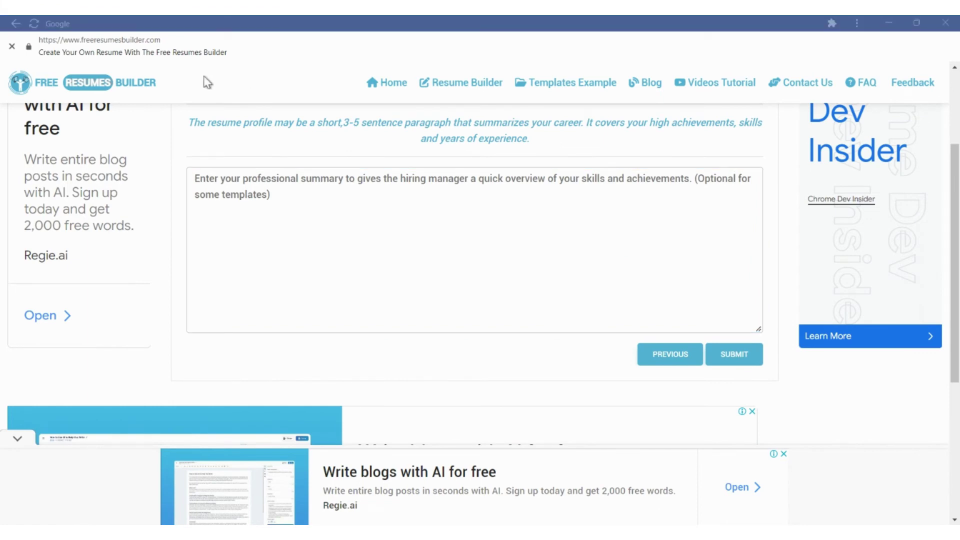
pyautogui.click(270, 221)
pyautogui.write('To ')
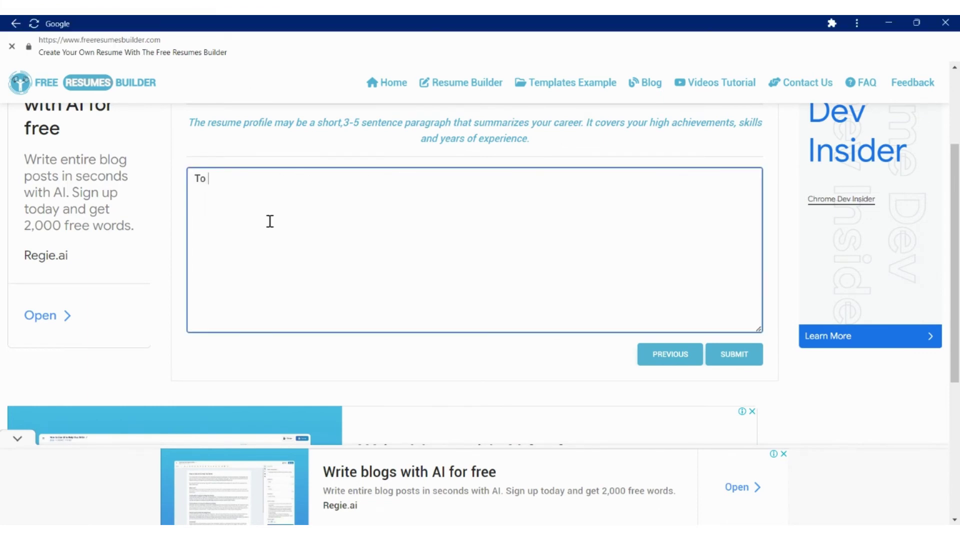
pyautogui.write('be a successful')
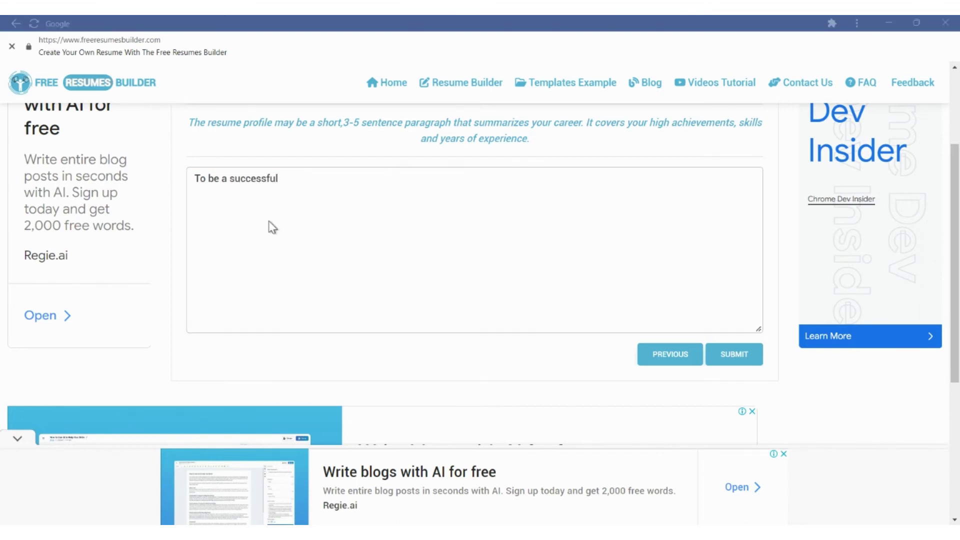
pyautogui.click(270, 221)
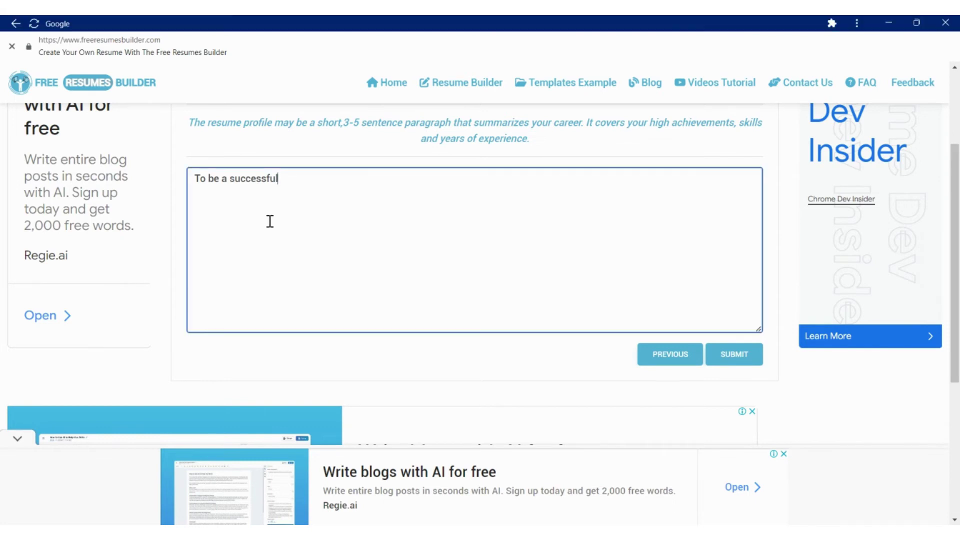
pyautogui.write('proff')
pyautogui.scroll(1, 270, 221)
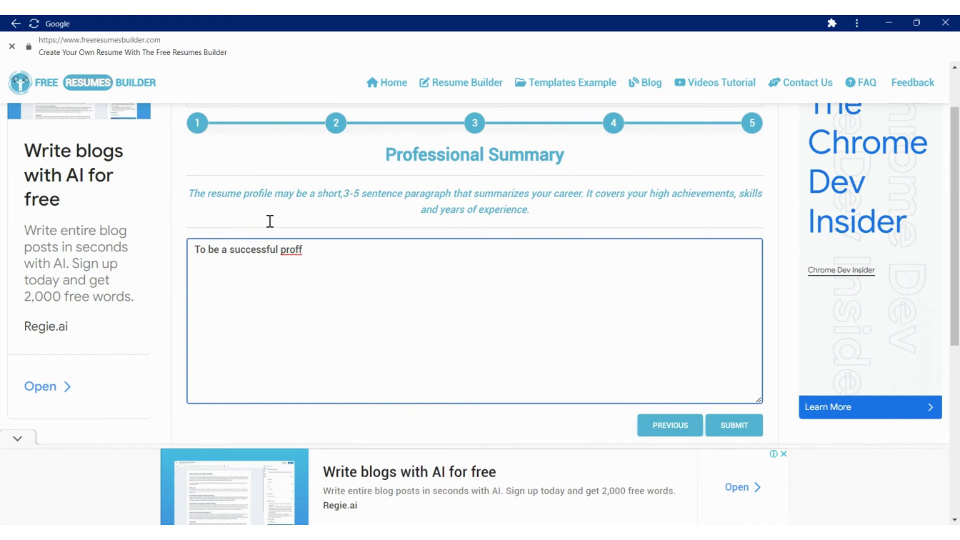
pyautogui.press('BackSpace')
pyautogui.write('essional to be a')
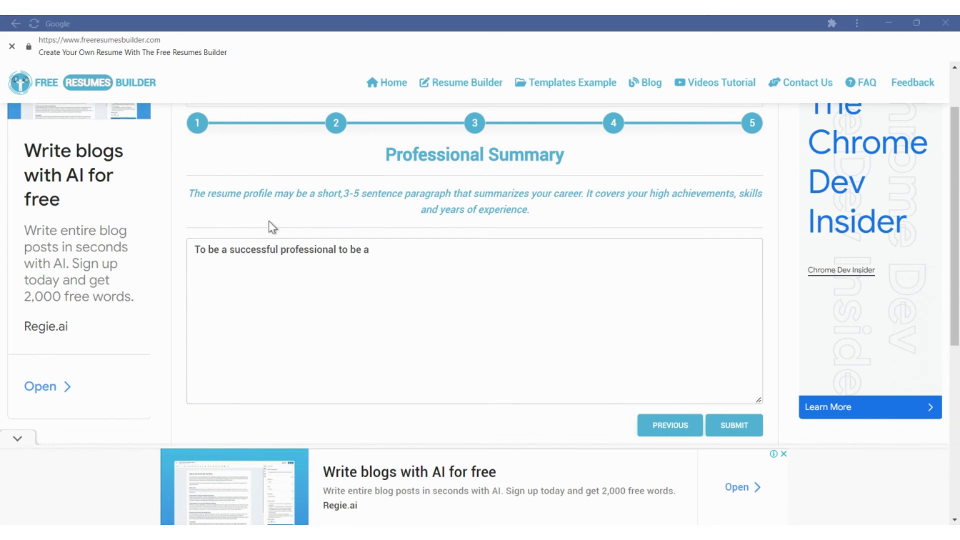
# Step: Remove the stray "to be a" and continue the summary with "in a dynamic managed organization where I can utilize"
pyautogui.hotkey('alt', 'Tab')
pyautogui.press('BackSpace')
pyautogui.press('BackSpace')
pyautogui.press('BackSpace')
pyautogui.press('BackSpace')
pyautogui.press('BackSpace')
pyautogui.press('BackSpace')
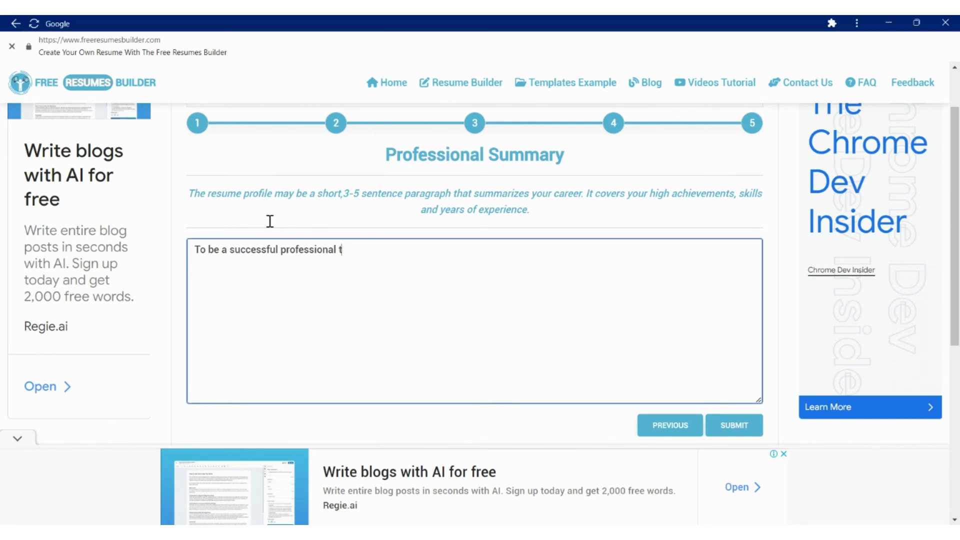
pyautogui.write('n a dynamic')
pyautogui.hotkey('alt', 'Tab')
pyautogui.hotkey('alt', 'Tab')
pyautogui.write('managed organazi')
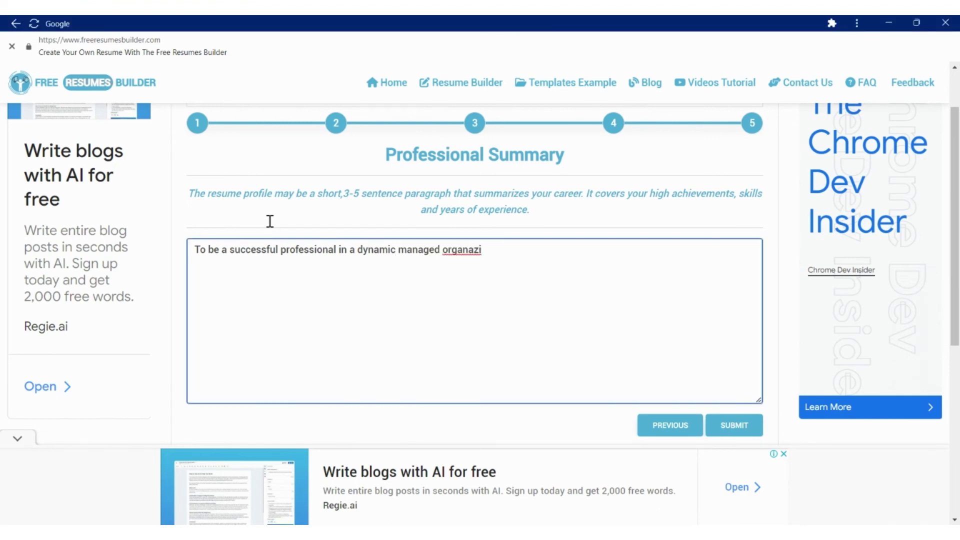
pyautogui.press('BackSpace')
pyautogui.press('BackSpace')
pyautogui.press('BackSpace')
pyautogui.write('ization where I can utilize')
# Step: Extend the summary with "my skill for my own development and of the organization with"
pyautogui.hotkey('alt', 'Tab')
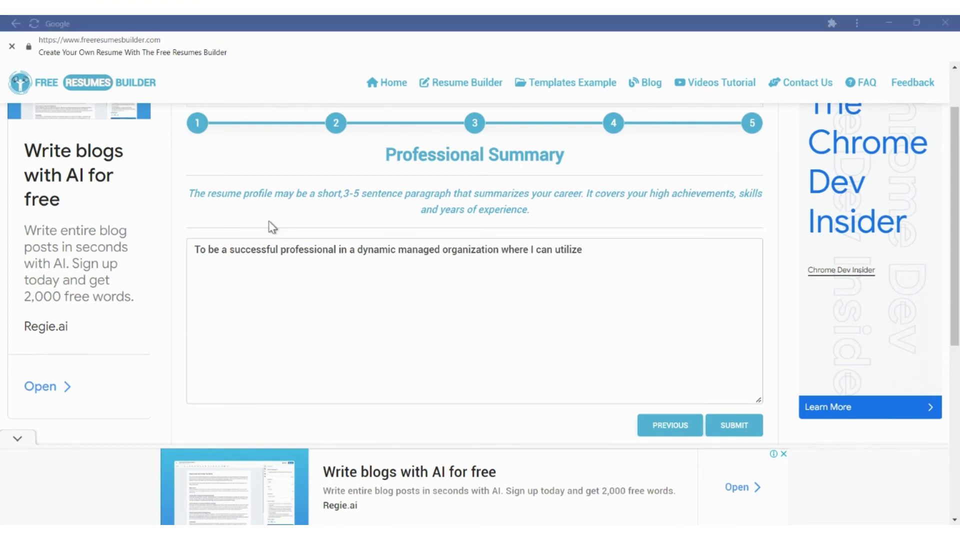
pyautogui.hotkey('alt', 'Tab')
pyautogui.write('my skill for')
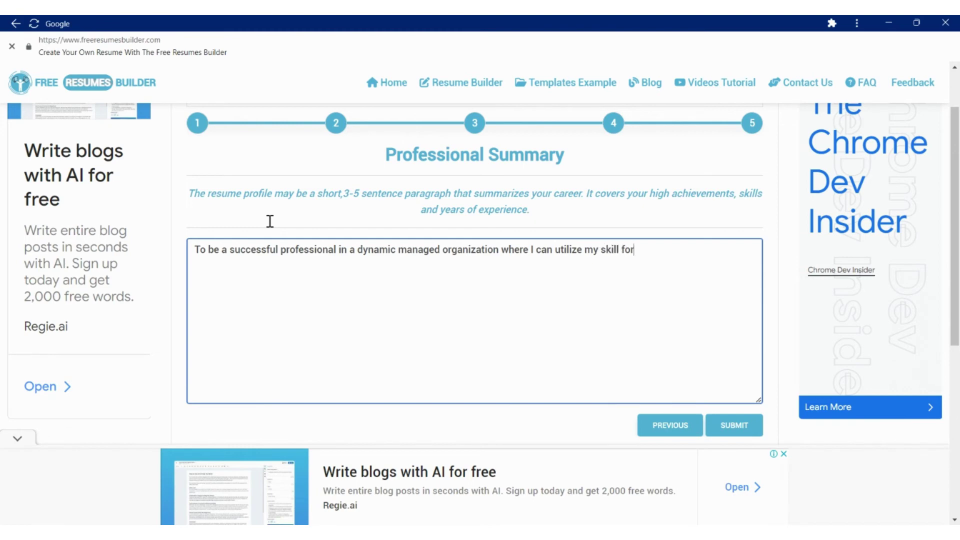
pyautogui.write(' my own')
pyautogui.hotkey('alt', 'Tab')
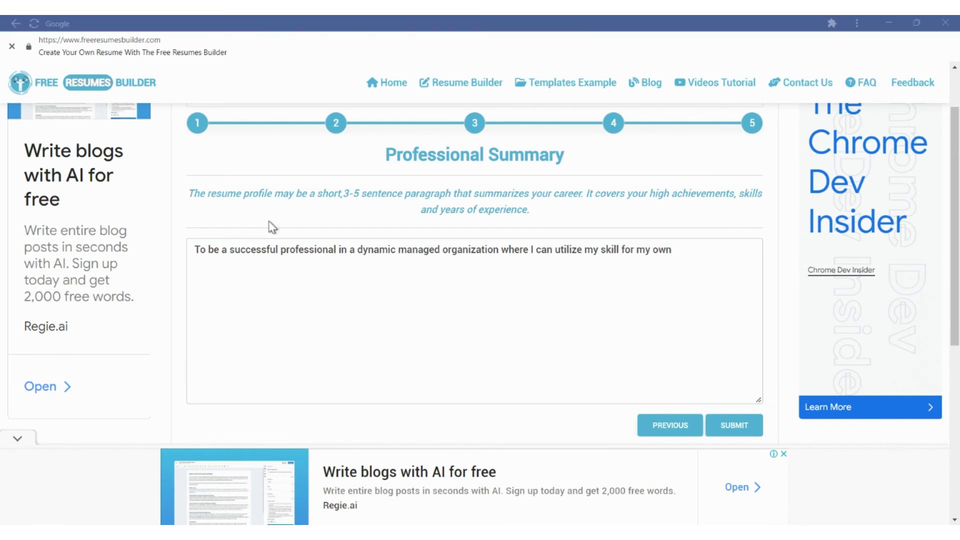
pyautogui.hotkey('alt', 'Tab')
pyautogui.write('development and of the organization with')
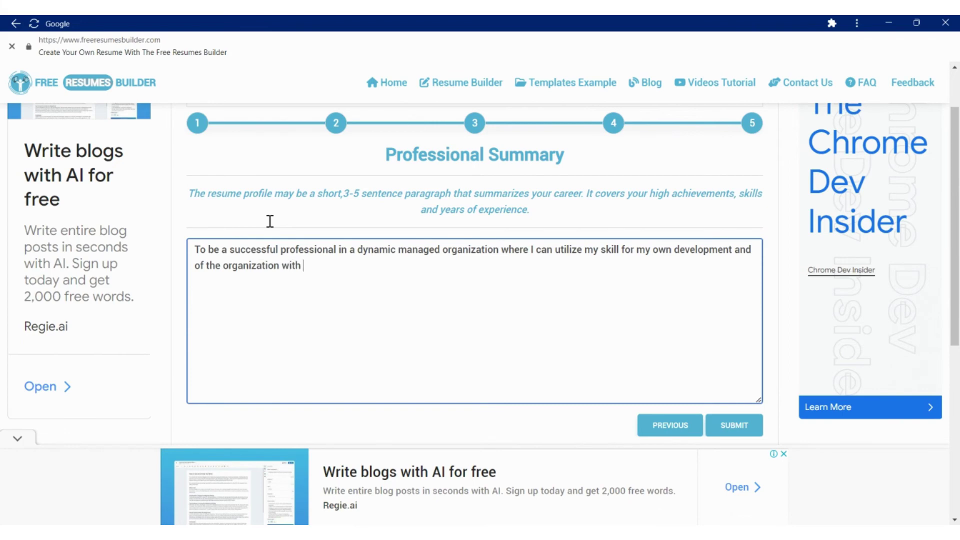
# Step: Finish the summary with "an objective to accept challenges towards achieving organizational goals."
pyautogui.hotkey('alt', 'Tab')
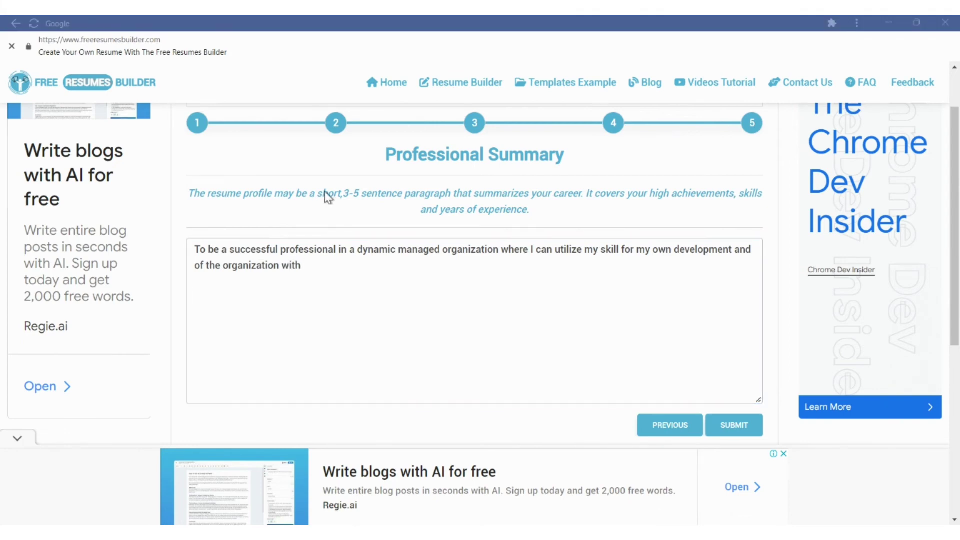
pyautogui.hotkey('alt', 'Tab')
pyautogui.write('an objective to accept challenges towards achiviengs')
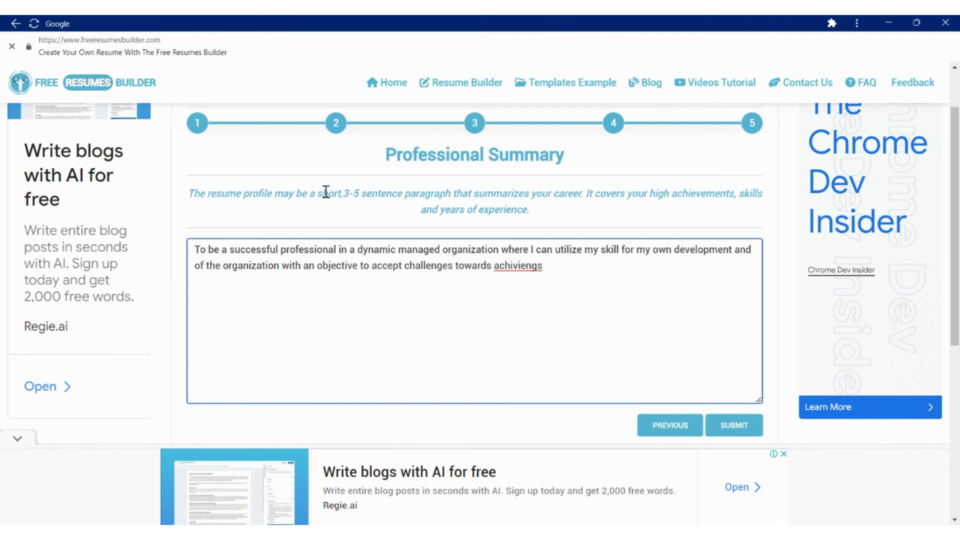
pyautogui.press('BackSpace')
pyautogui.press('BackSpace')
pyautogui.hotkey('alt', 'Tab')
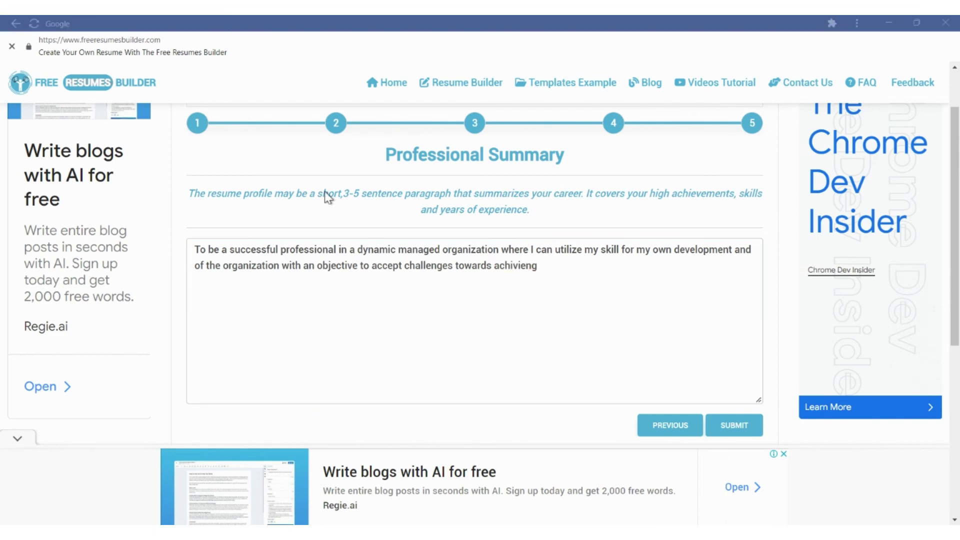
pyautogui.click(545, 266)
pyautogui.press('BackSpace')
pyautogui.press('BackSpace')
pyautogui.press('BackSpace')
pyautogui.press('BackSpace')
pyautogui.press('BackSpace')
pyautogui.write('eving organizational')
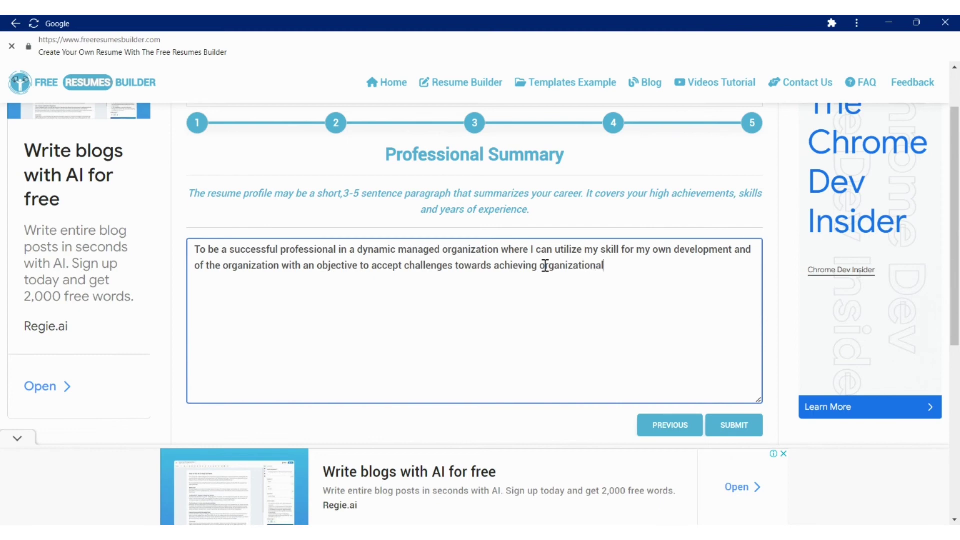
pyautogui.write(' goals.')
# Step: Go back through the earlier form sections to Personal Information and review the entered details
pyautogui.click(661, 430)
pyautogui.scroll(-2, 648, 393)
pyautogui.click(680, 376)
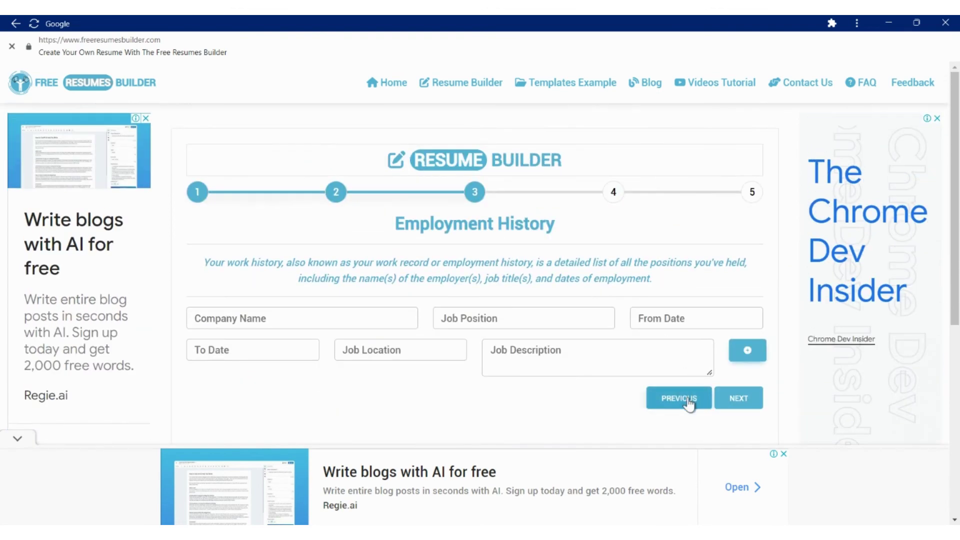
pyautogui.click(687, 399)
pyautogui.scroll(-4, 673, 381)
pyautogui.scroll(4, 677, 355)
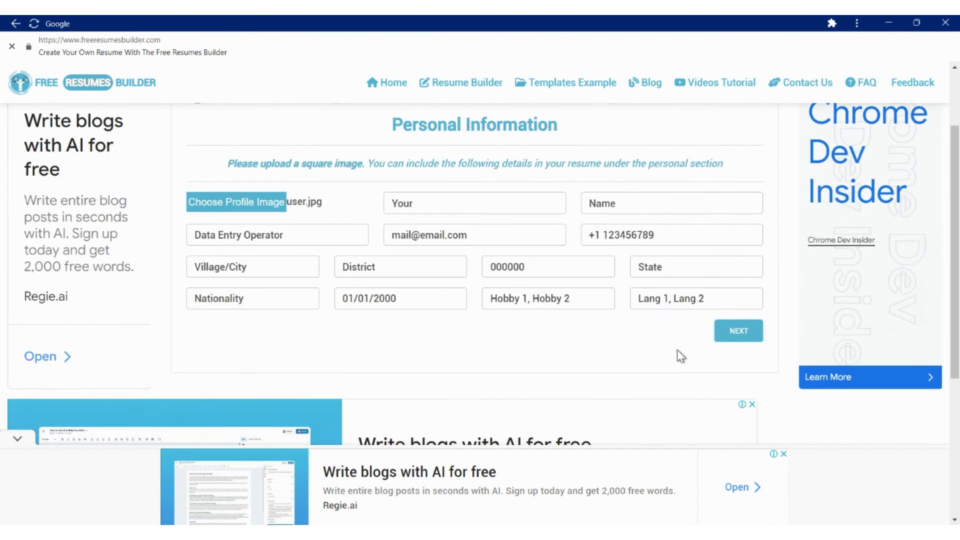
# Step: Move forward through the form sections, submit the completed resume and dismiss the instructions message
pyautogui.click(740, 345)
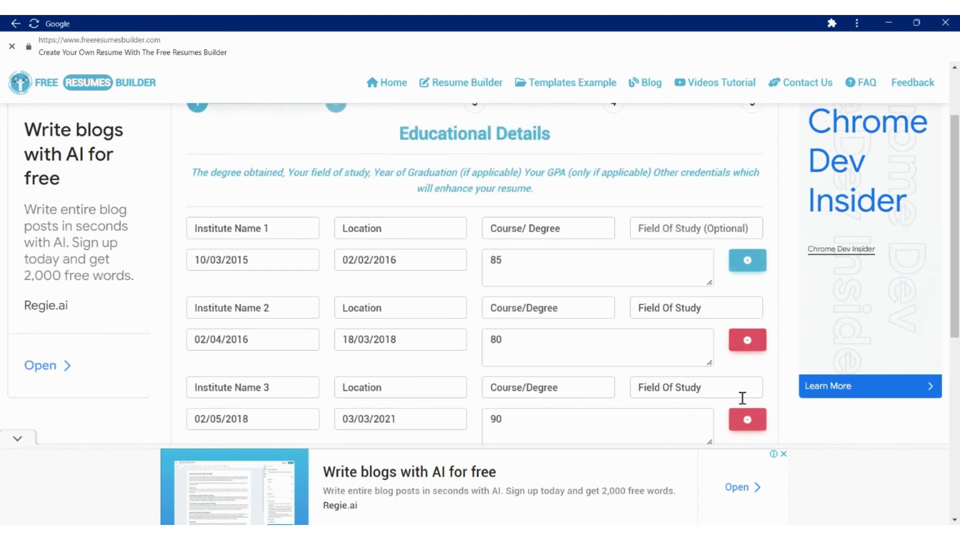
pyautogui.scroll(-2, 741, 395)
pyautogui.click(736, 356)
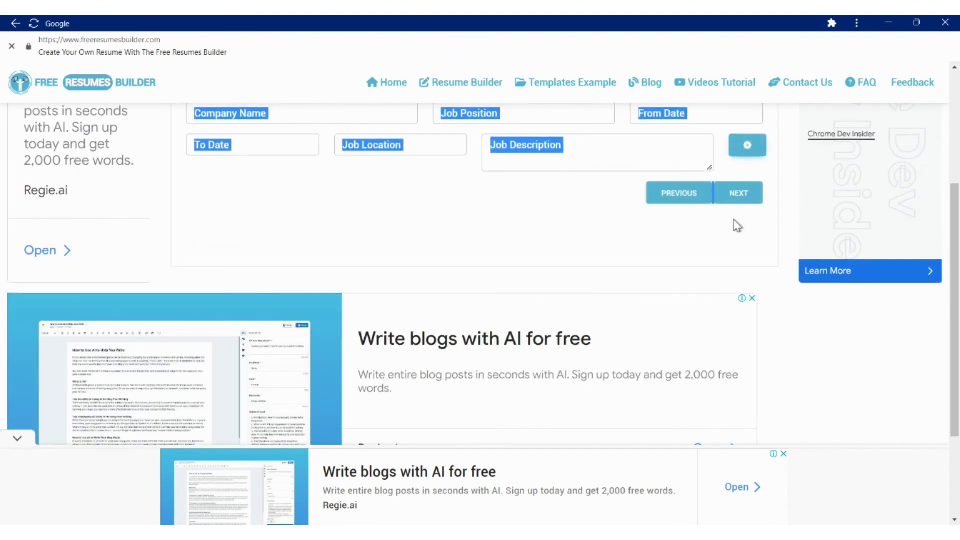
pyautogui.click(739, 193)
pyautogui.click(745, 319)
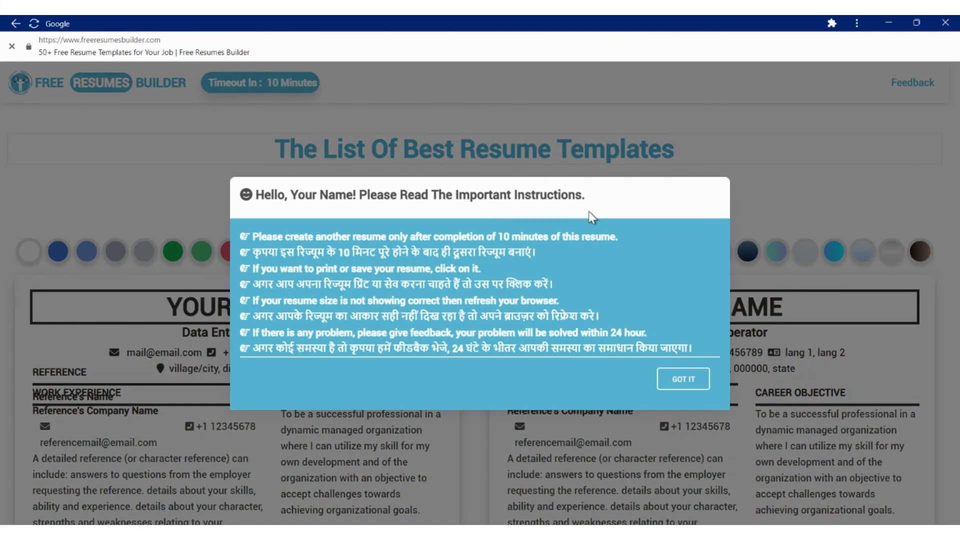
pyautogui.click(683, 379)
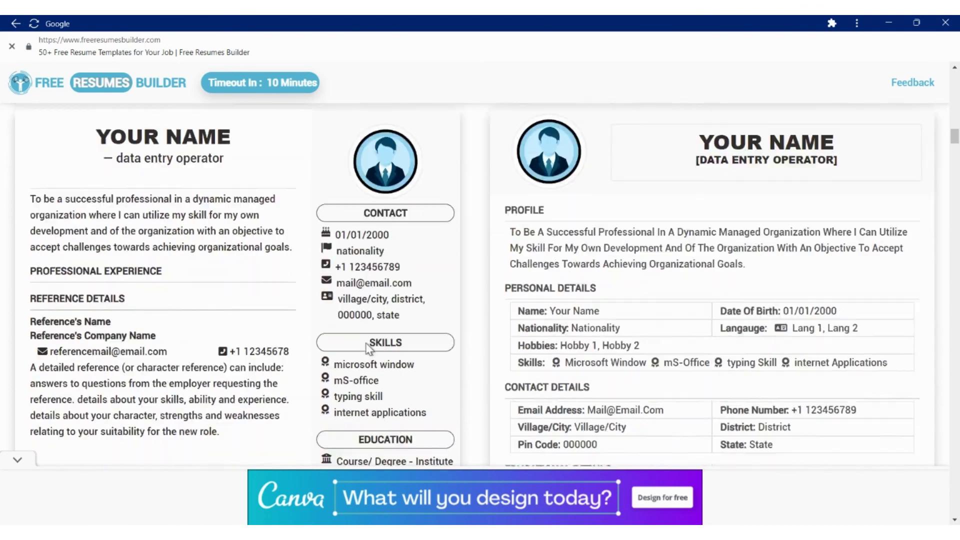
# Step: Examine how the entered details appear in the different resume templates
pyautogui.scroll(-5, 368, 347)
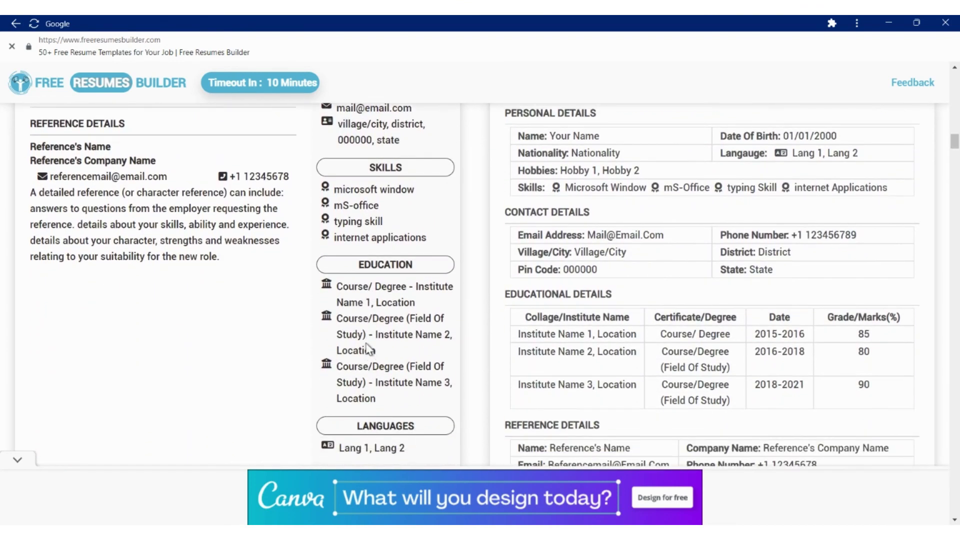
pyautogui.scroll(-1, 368, 348)
pyautogui.scroll(2, 368, 347)
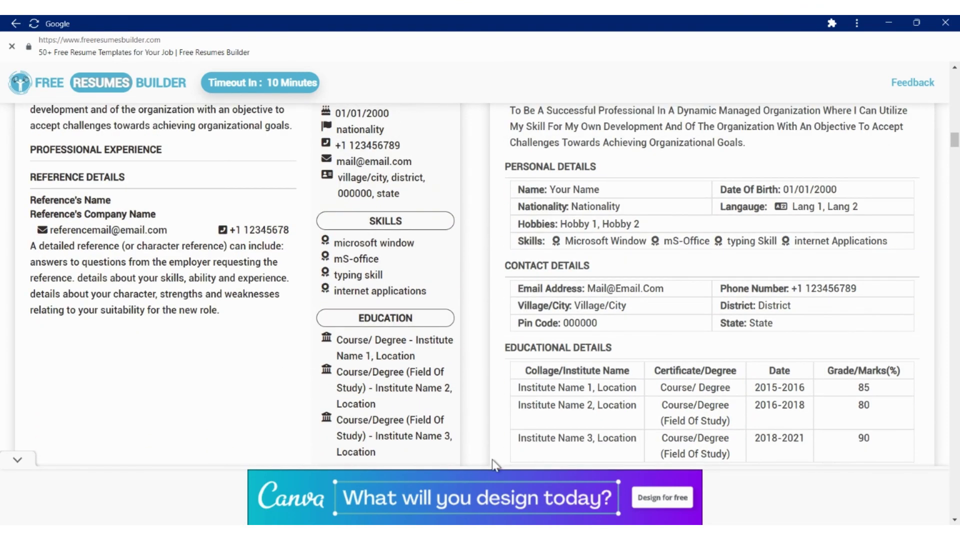
pyautogui.scroll(-4, 647, 331)
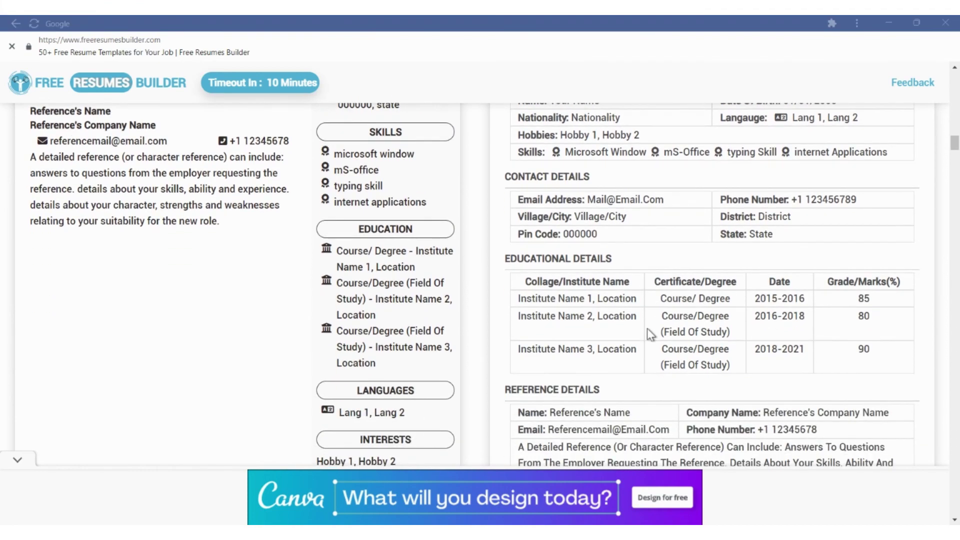
pyautogui.scroll(-3, 700, 385)
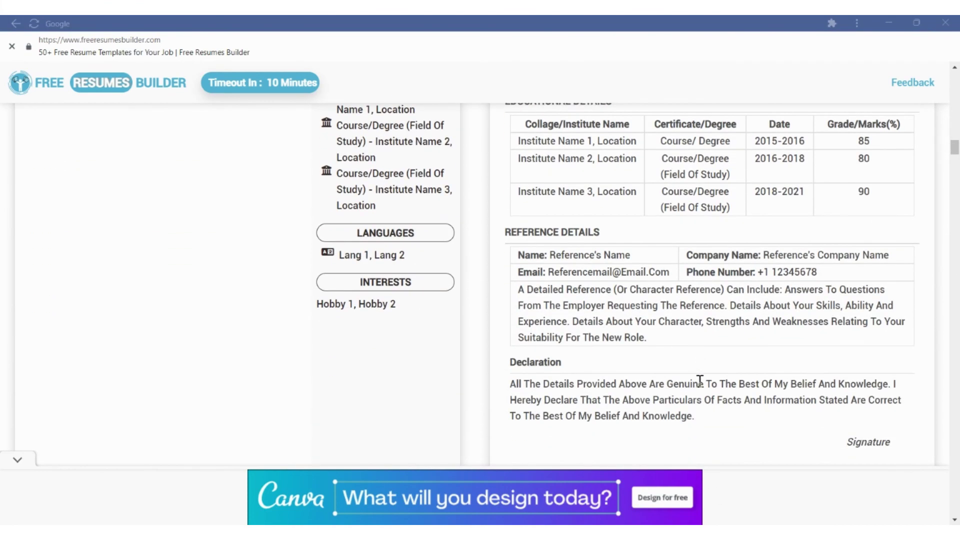
pyautogui.scroll(6, 700, 381)
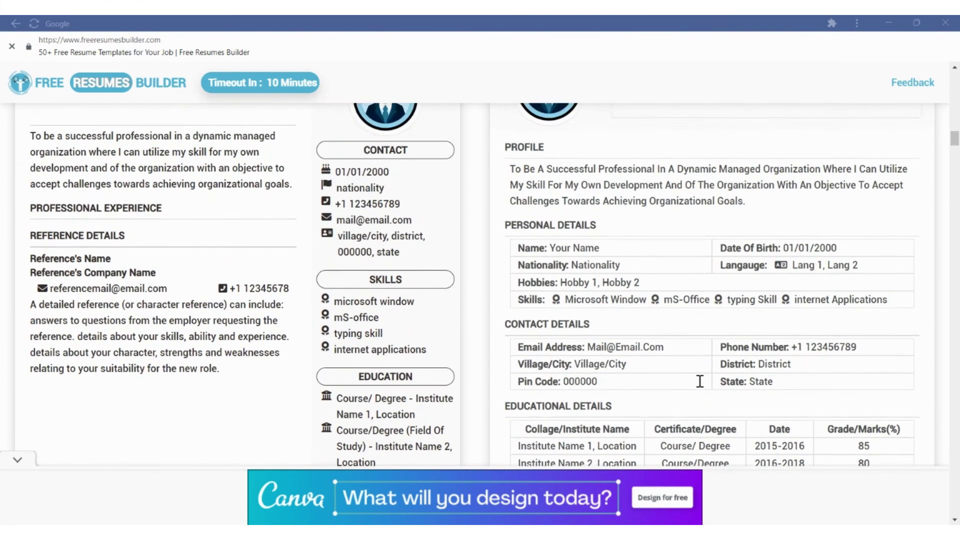
pyautogui.scroll(-1, 700, 380)
pyautogui.scroll(2, 700, 383)
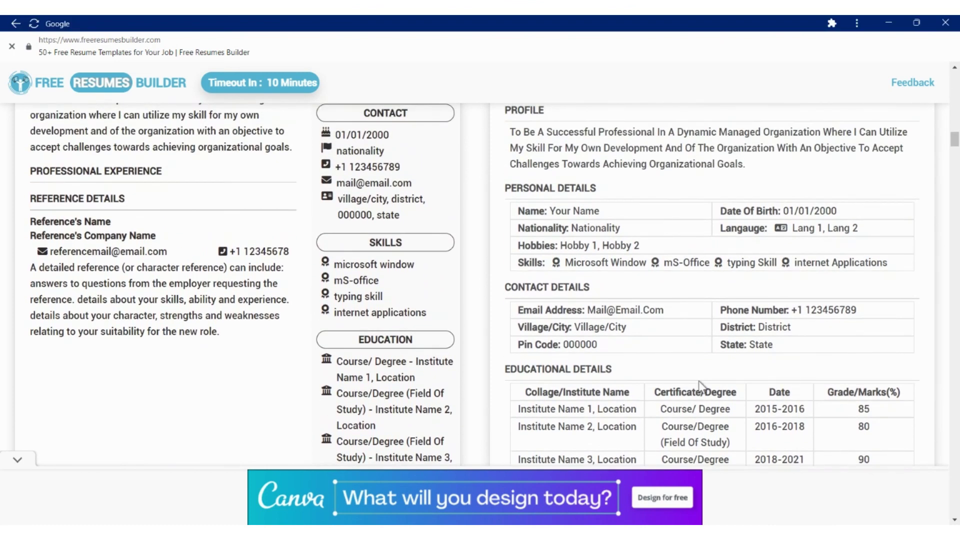
pyautogui.scroll(3, 703, 383)
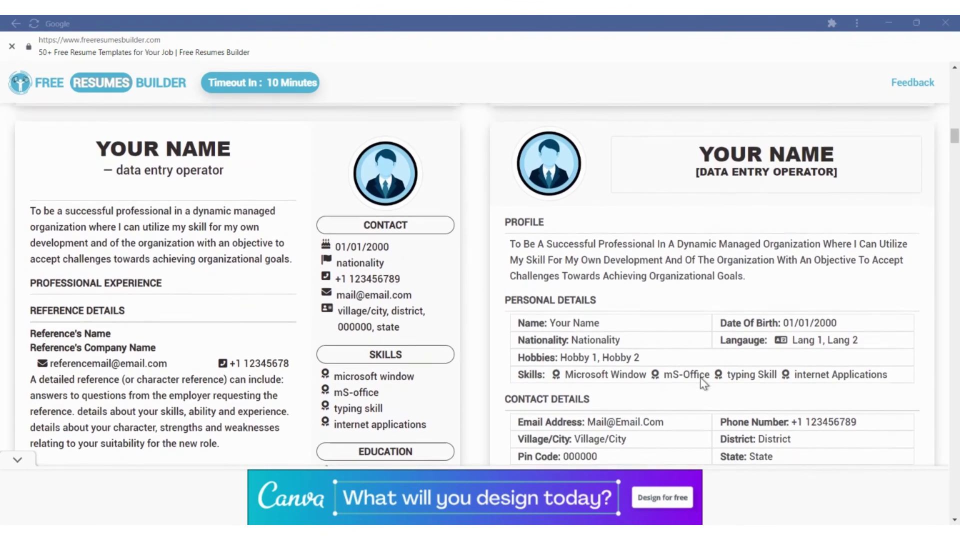
pyautogui.scroll(-2, 700, 380)
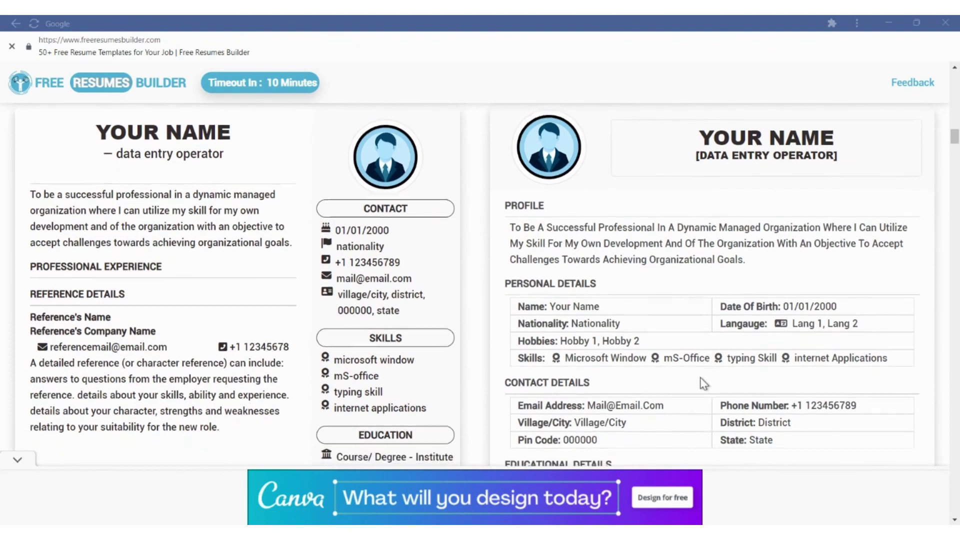
pyautogui.scroll(6, 701, 380)
pyautogui.scroll(15, 702, 382)
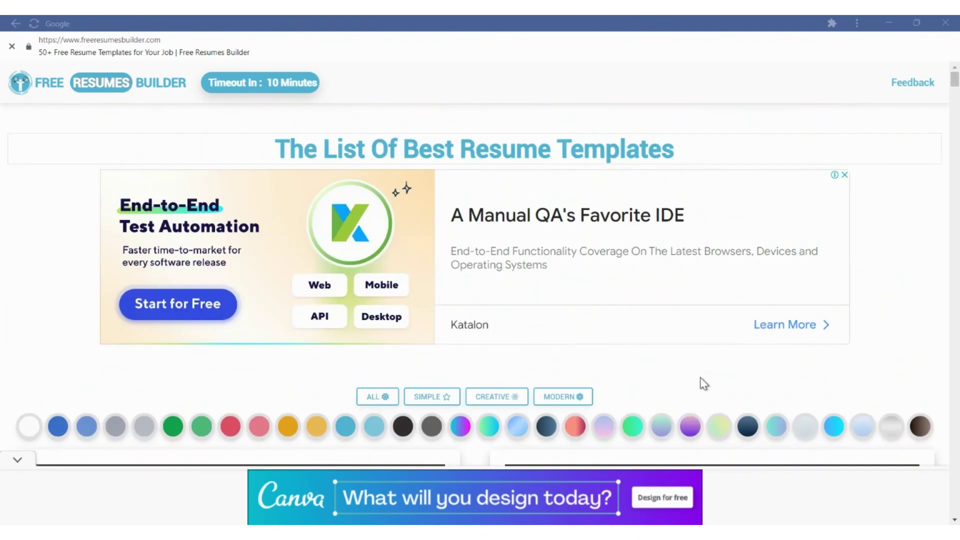
# Step: Apply the dark gray color to the resume templates and locate the template with the profile photo and declaration
pyautogui.click(375, 429)
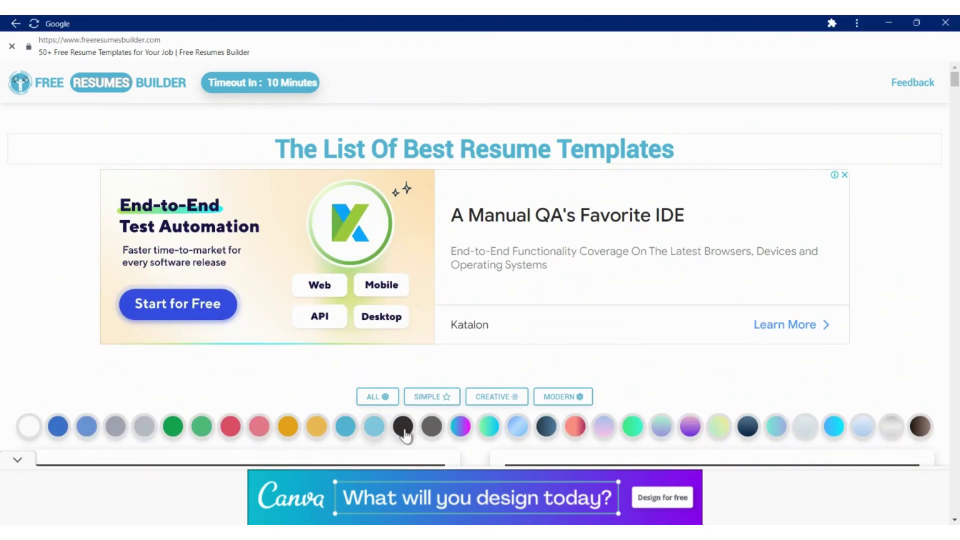
pyautogui.click(430, 427)
pyautogui.scroll(-15, 429, 434)
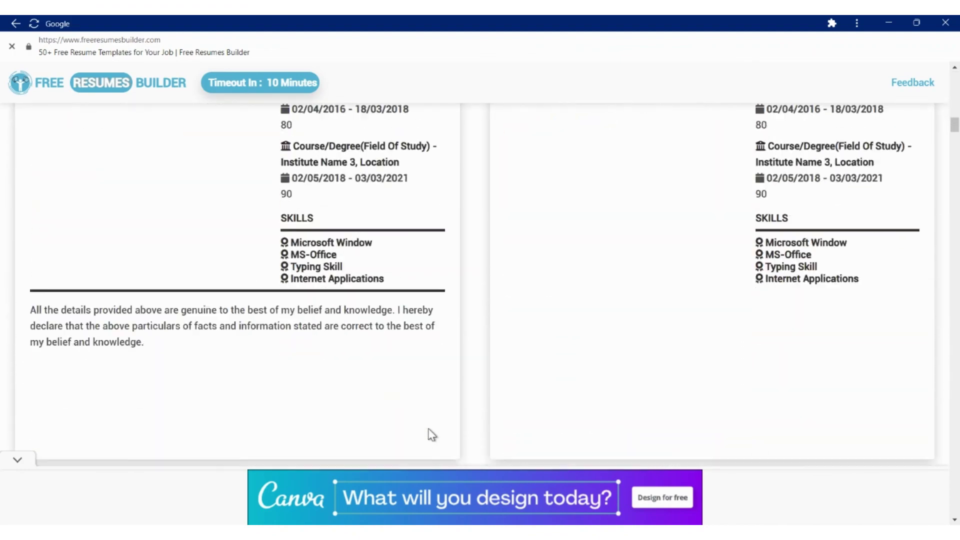
pyautogui.scroll(-10, 429, 435)
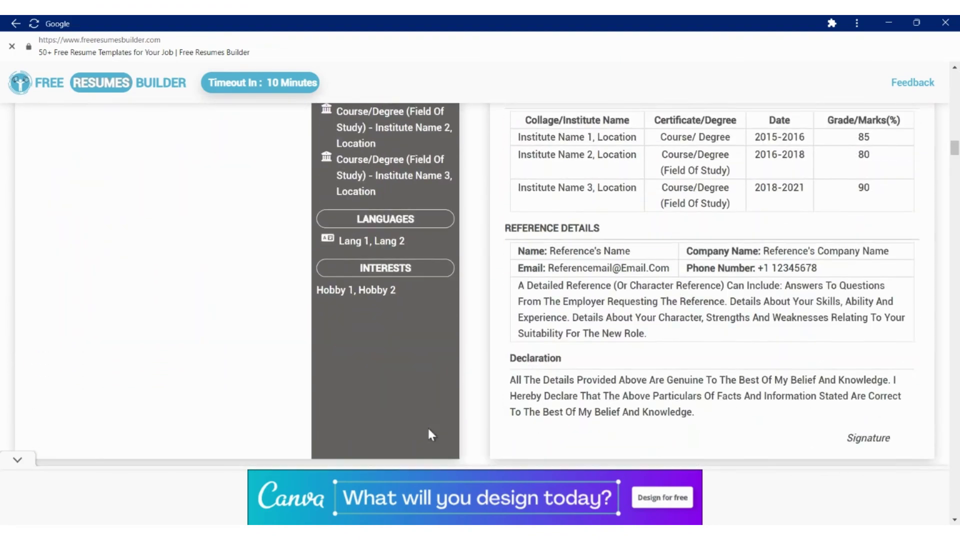
# Step: Print the resume template with the tabular personal details and declaration, using Save as PDF as the destination, and save it
pyautogui.hotkey('ctrl', 'p')
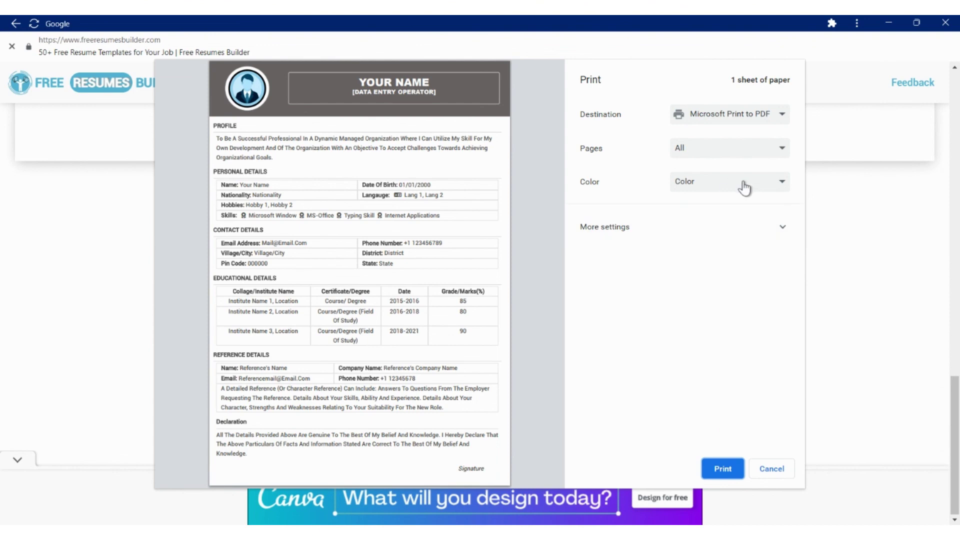
pyautogui.click(714, 137)
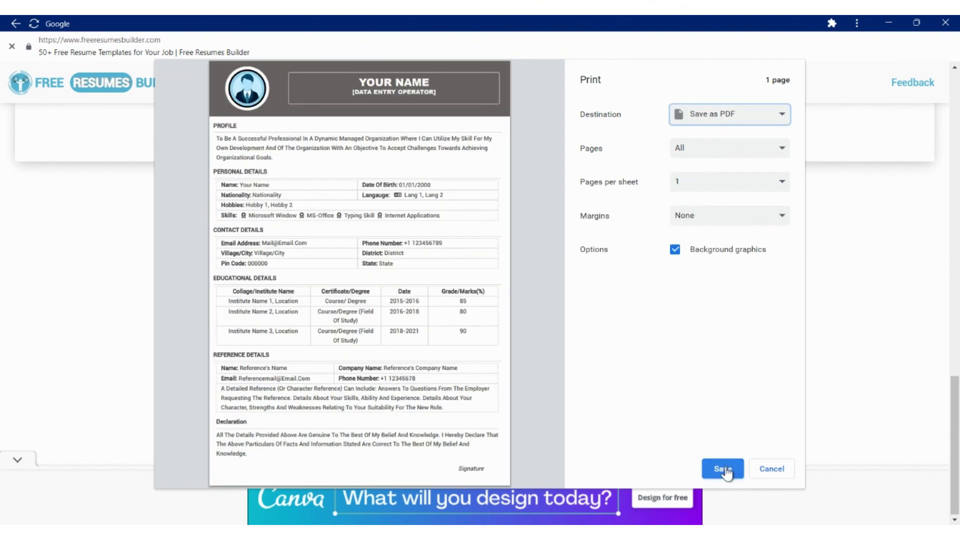
pyautogui.click(724, 470)
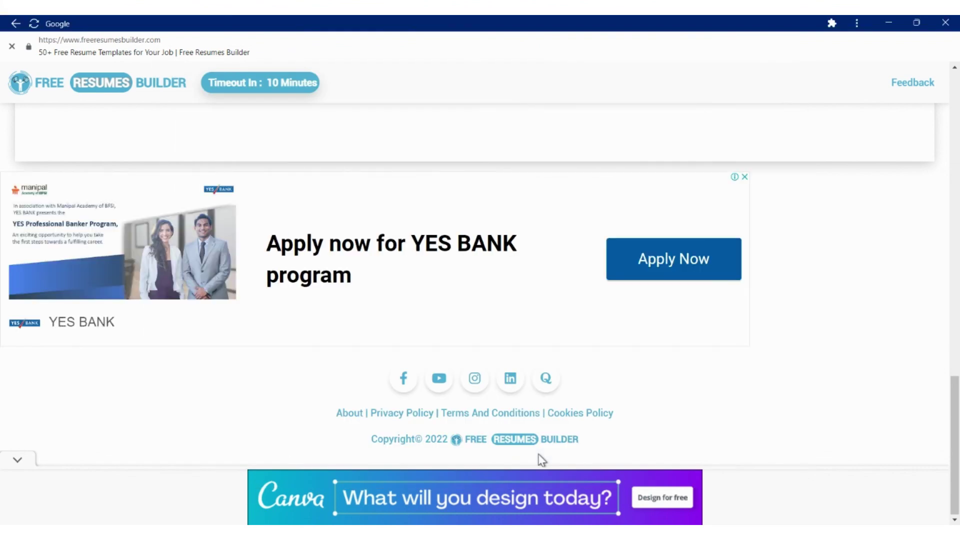
pyautogui.scroll(4, 540, 459)
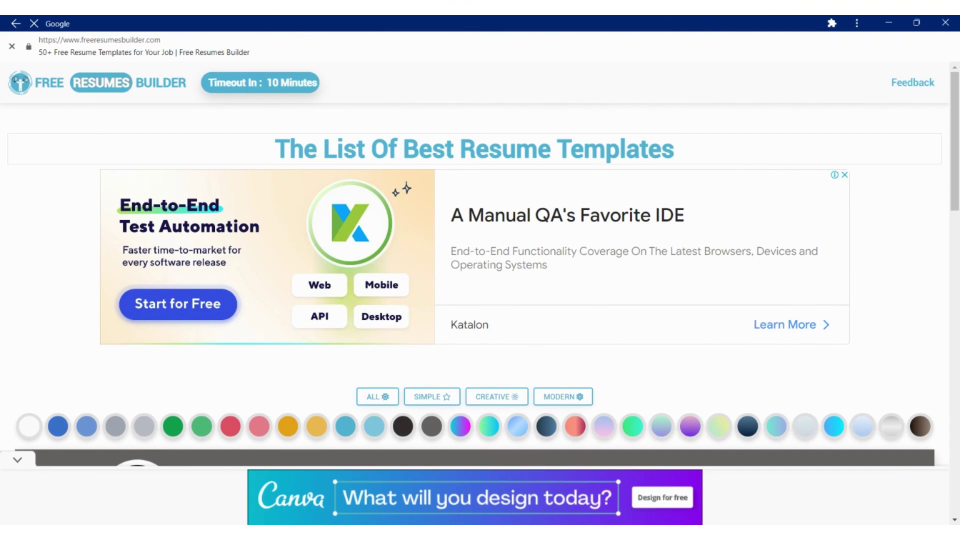